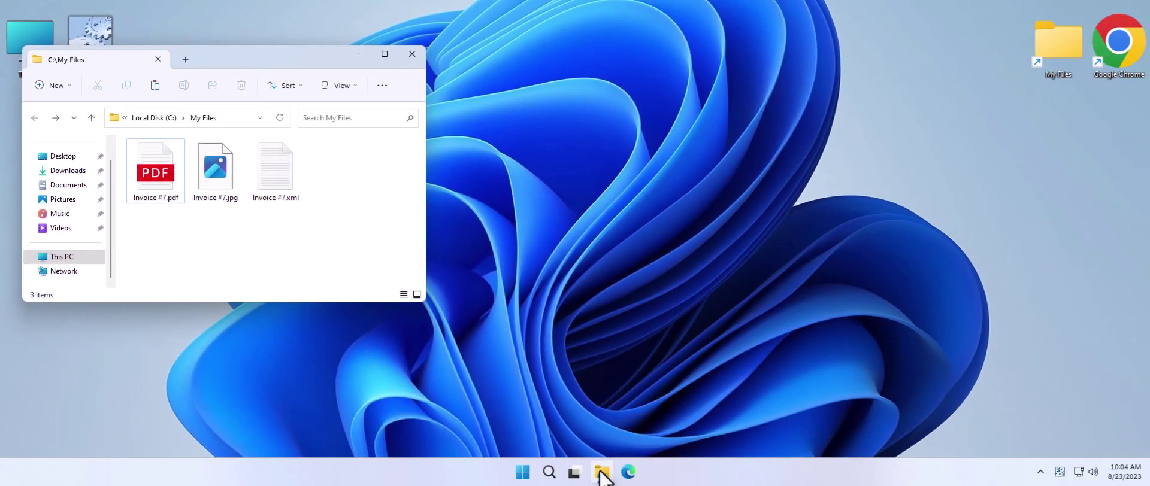
# Step: Minimize the My Files folder window and start creating a new task in Automation Workshop
pyautogui.click(356, 55)
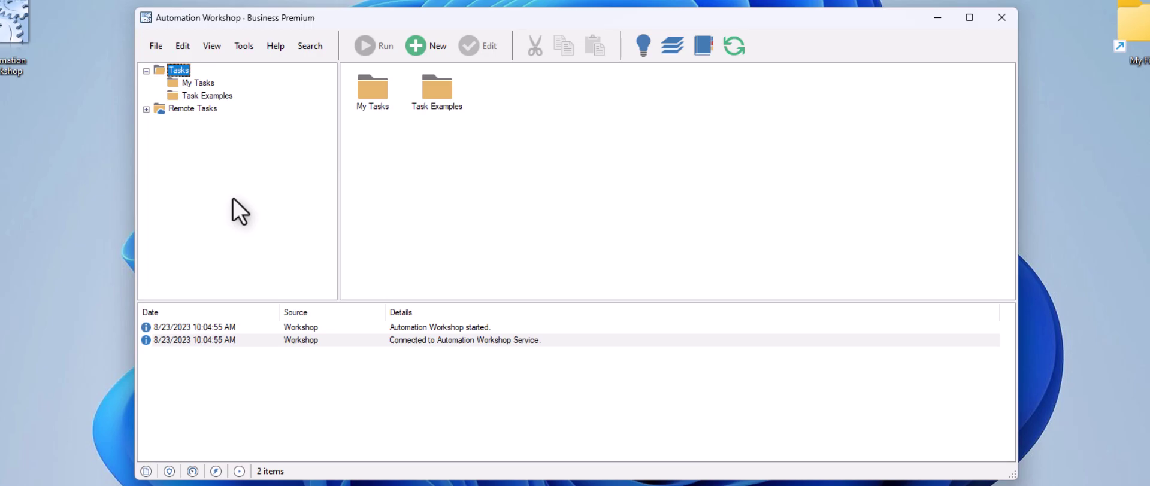
pyautogui.click(428, 44)
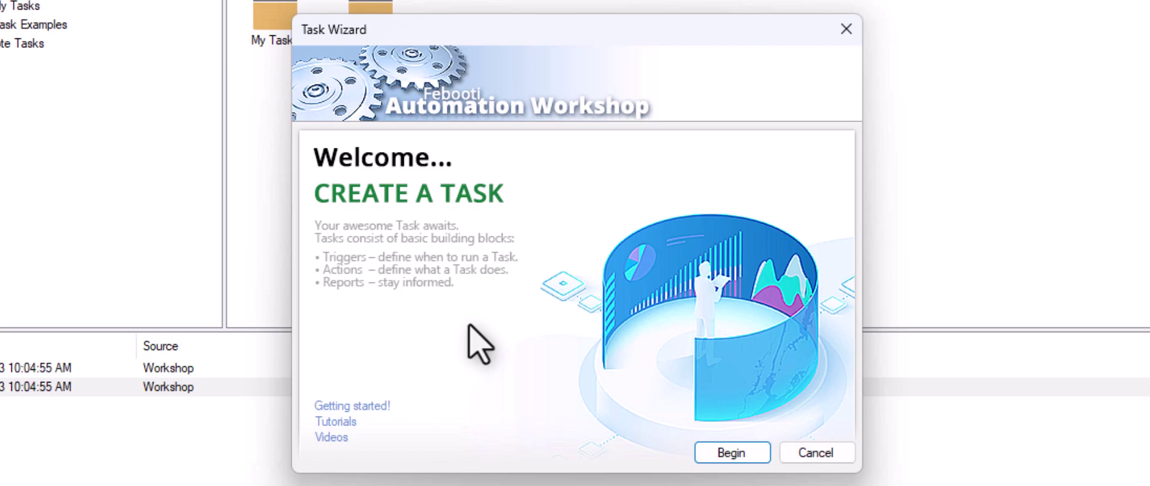
pyautogui.click(755, 456)
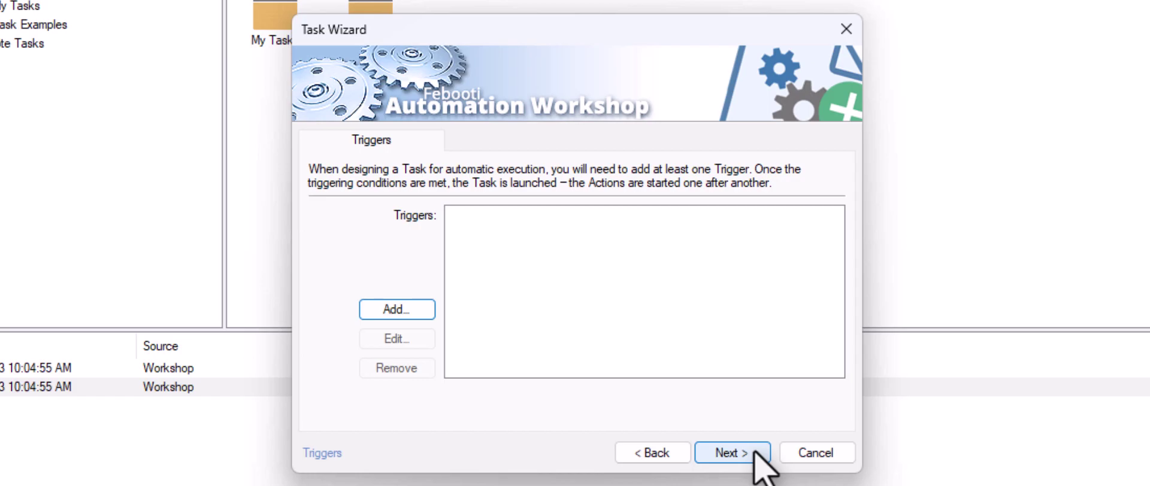
# Step: Add a File & Folder Watcher trigger to the new task
pyautogui.click(420, 312)
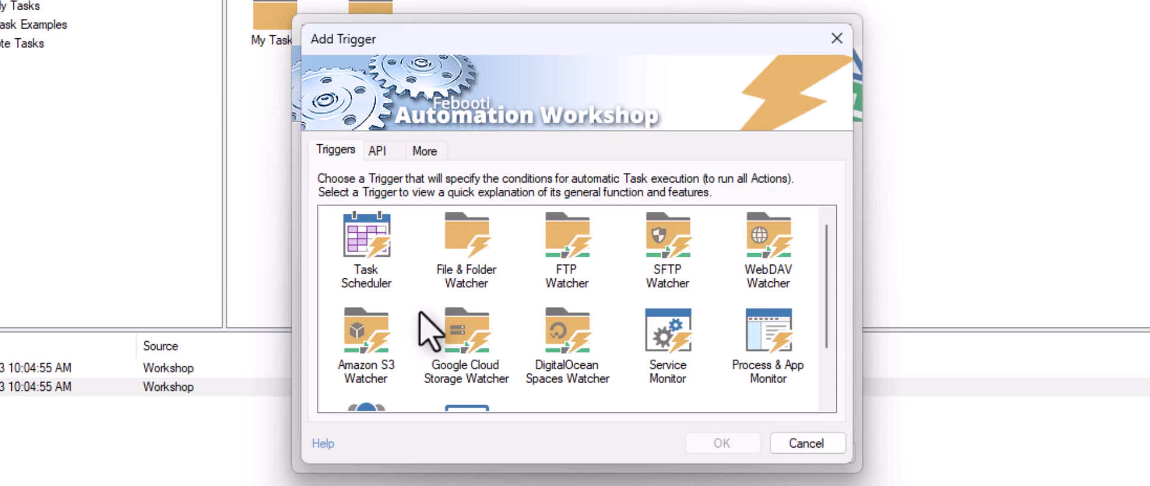
pyautogui.click(465, 248)
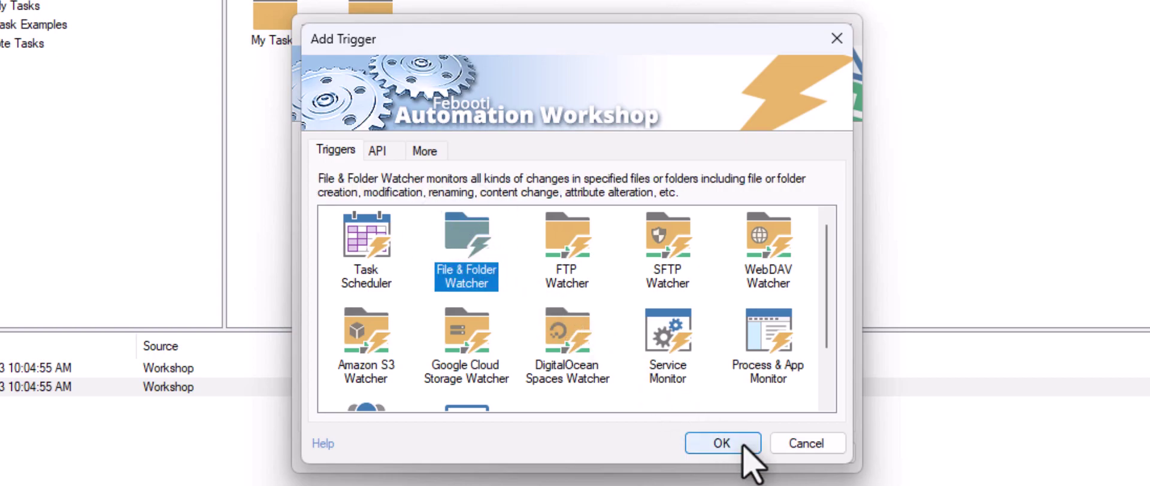
pyautogui.click(722, 443)
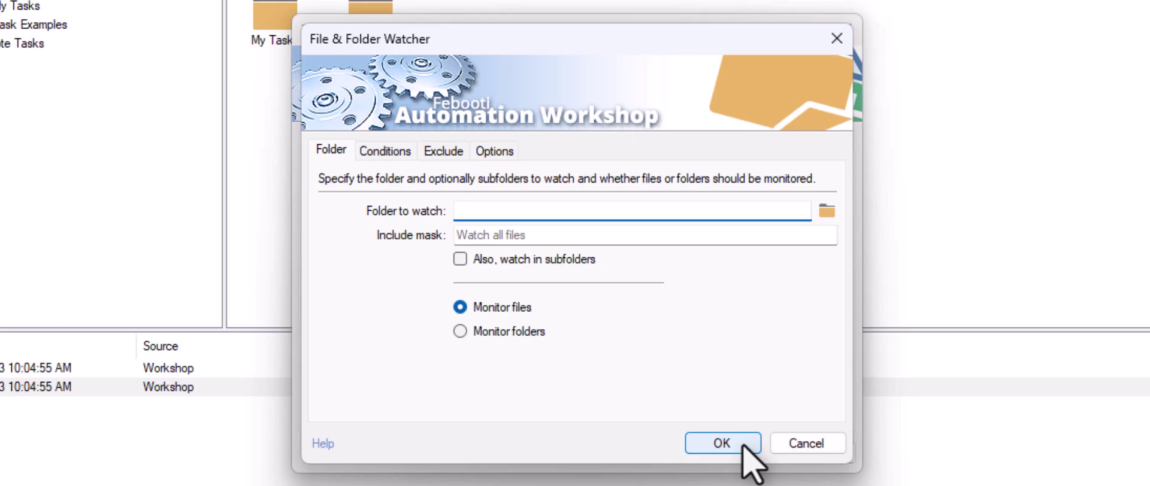
# Step: Set the trigger to watch the folder C:\My Files\ with the include mask *.pdf and save it
pyautogui.write('C:\\My Files')
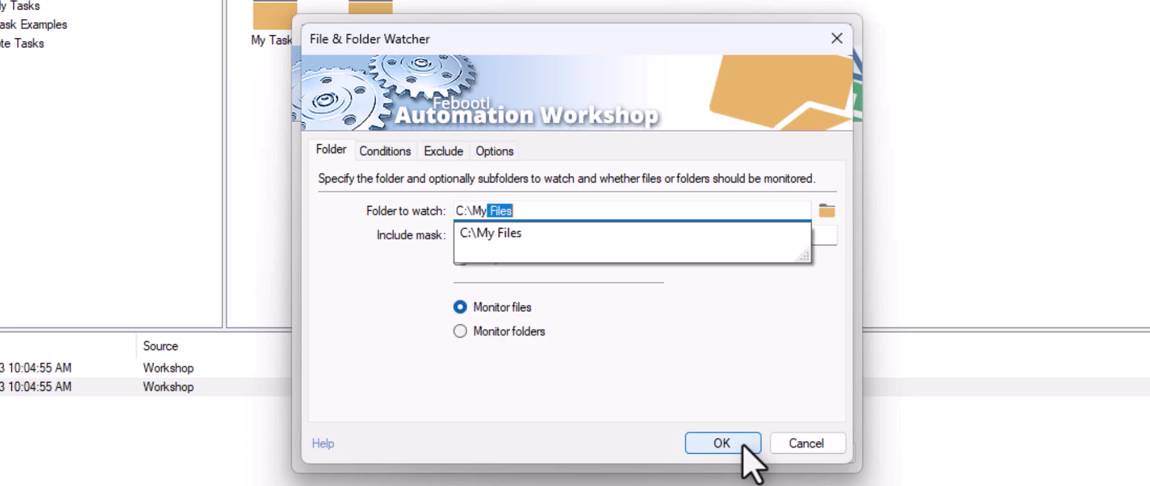
pyautogui.write('\\')
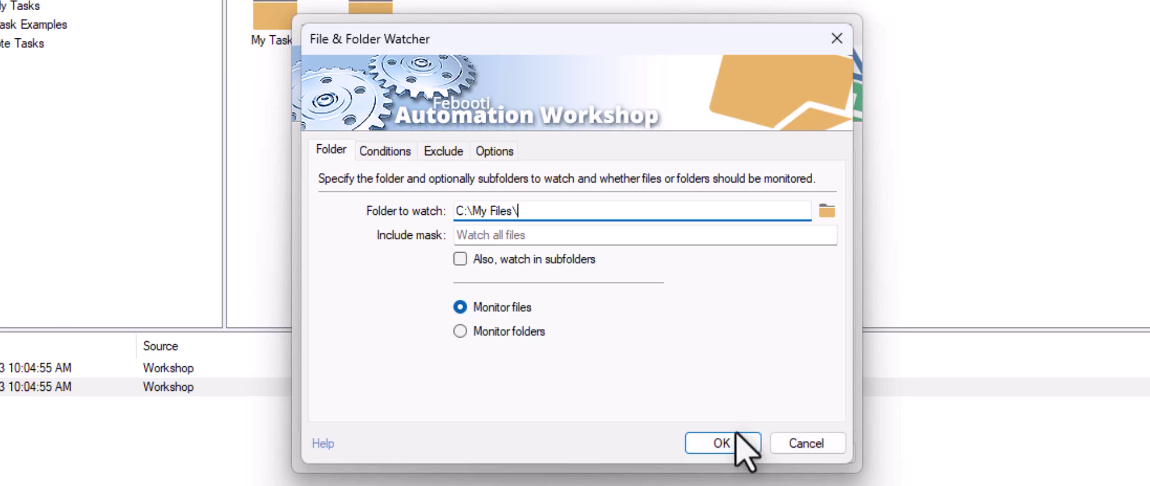
pyautogui.click(629, 238)
pyautogui.write('*.*')
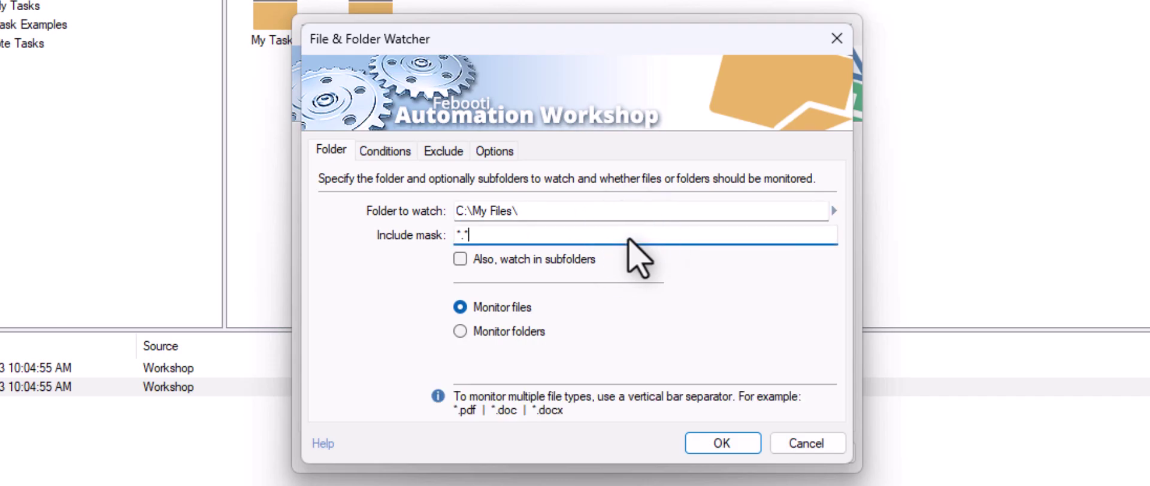
pyautogui.press('BackSpace')
pyautogui.press('BackSpace')
pyautogui.write('.pdf')
pyautogui.click(743, 448)
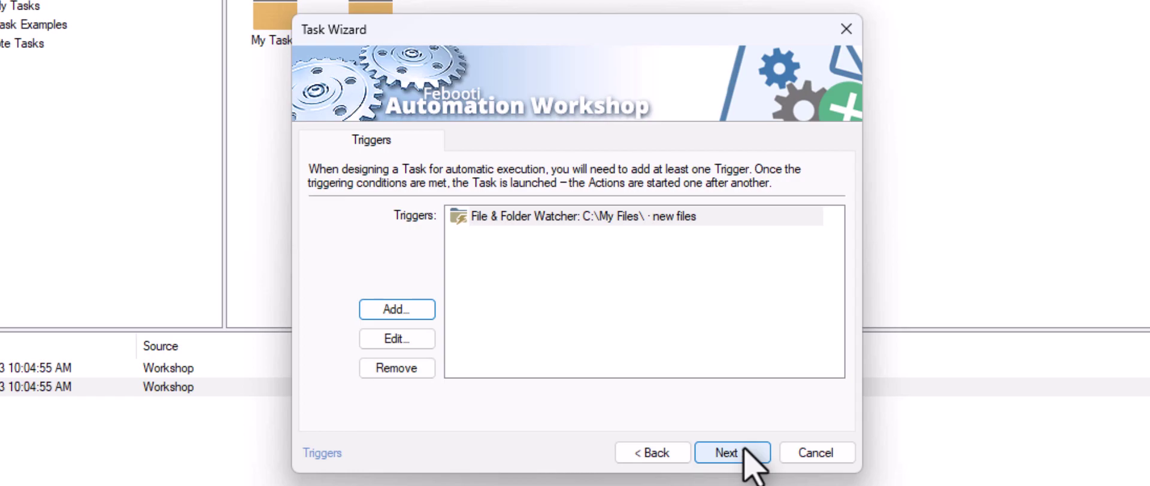
# Step: Proceed to the task's actions and add a Wait for File action to the workflow
pyautogui.click(743, 453)
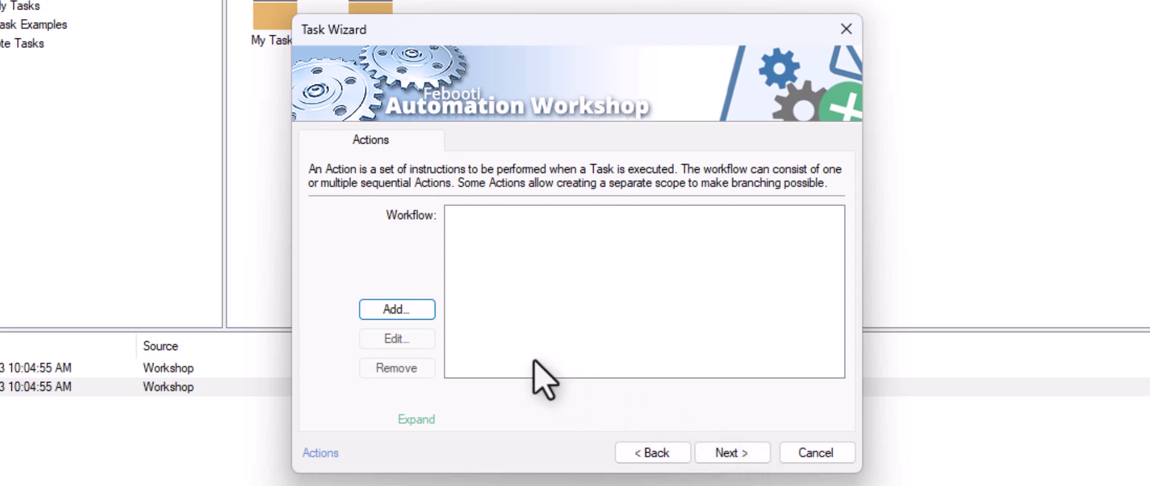
pyautogui.click(419, 312)
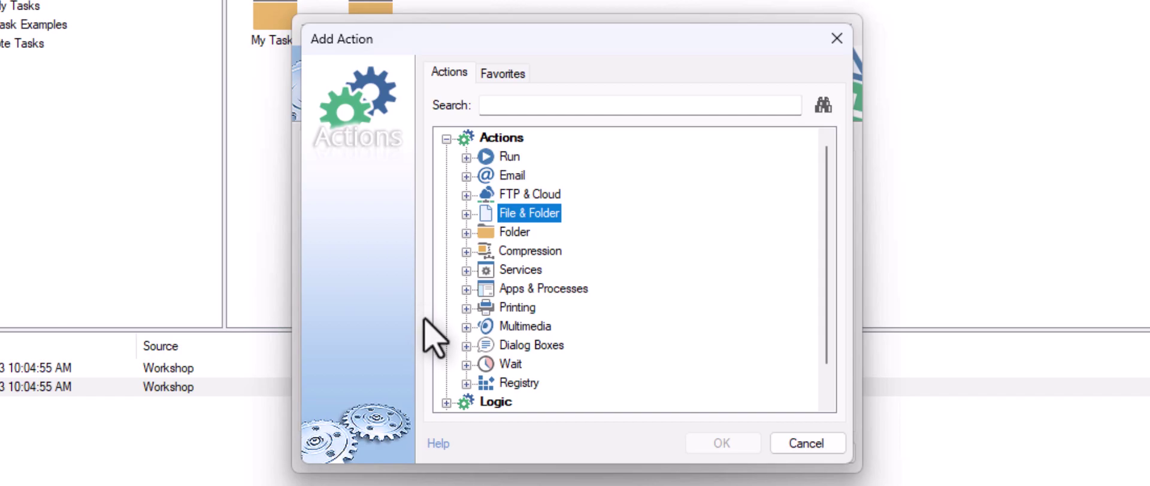
pyautogui.click(466, 364)
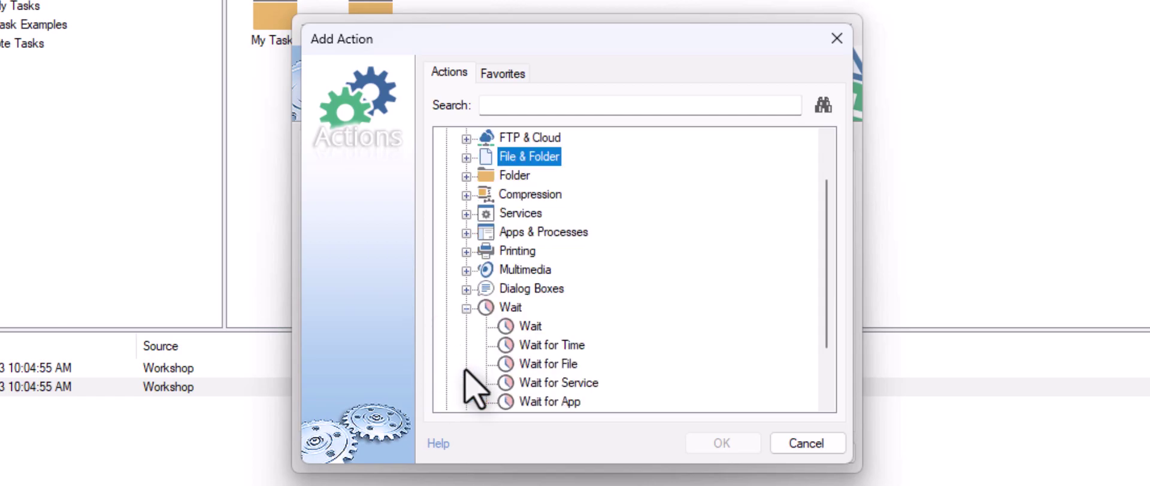
pyautogui.click(558, 366)
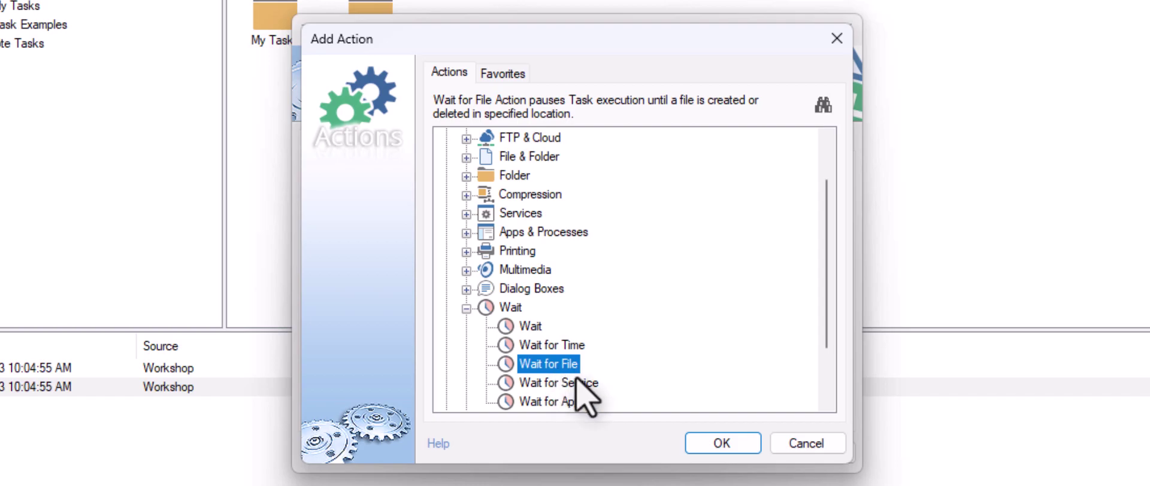
pyautogui.click(748, 454)
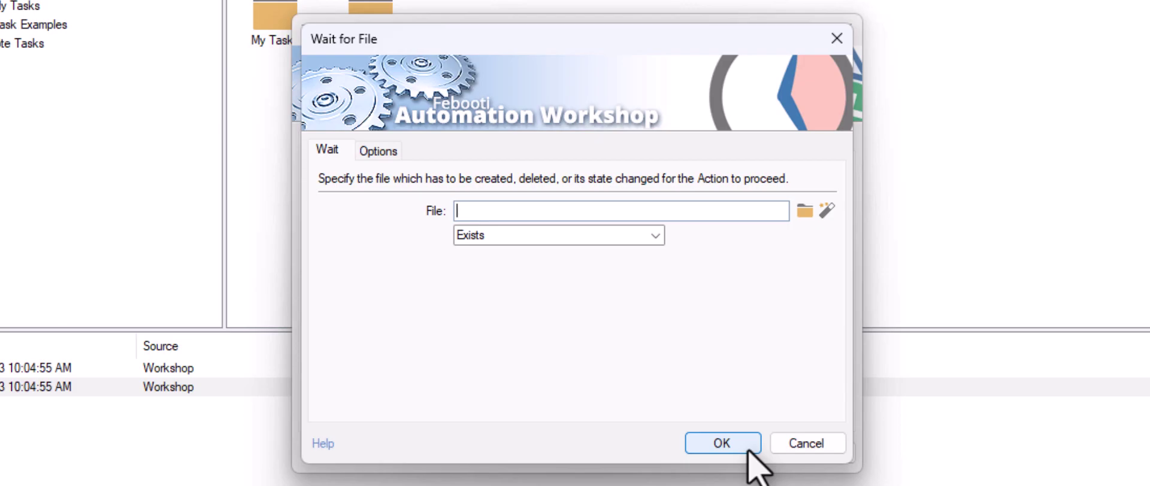
# Step: Choose the File & Folder Watcher trigger's full path and filename variable for the file to wait for
pyautogui.click(828, 215)
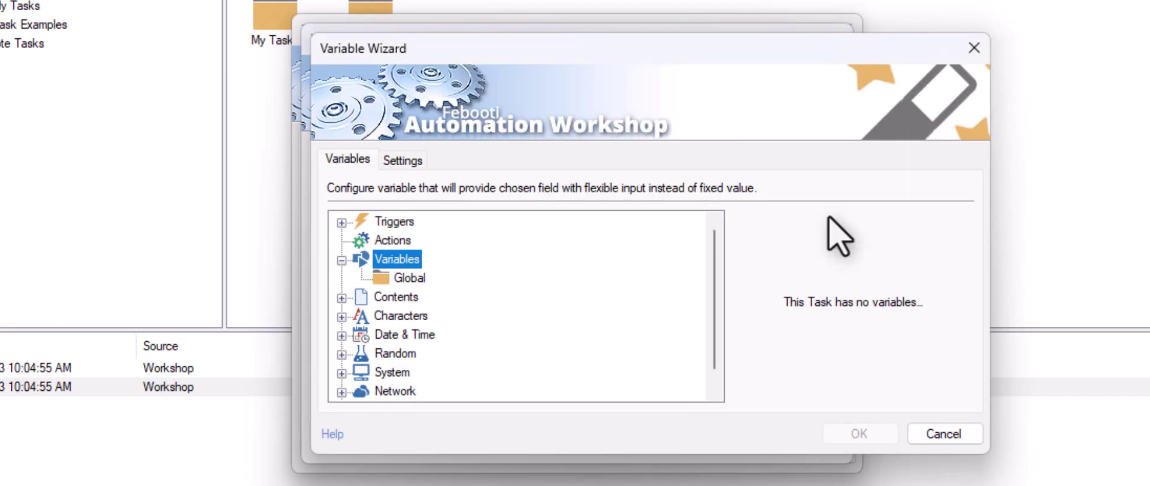
pyautogui.click(341, 223)
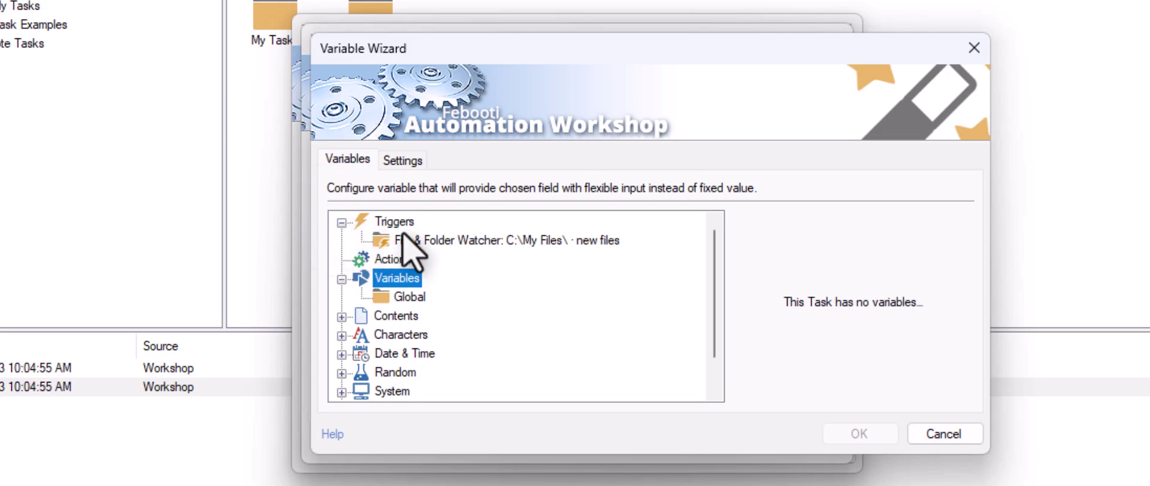
pyautogui.click(506, 242)
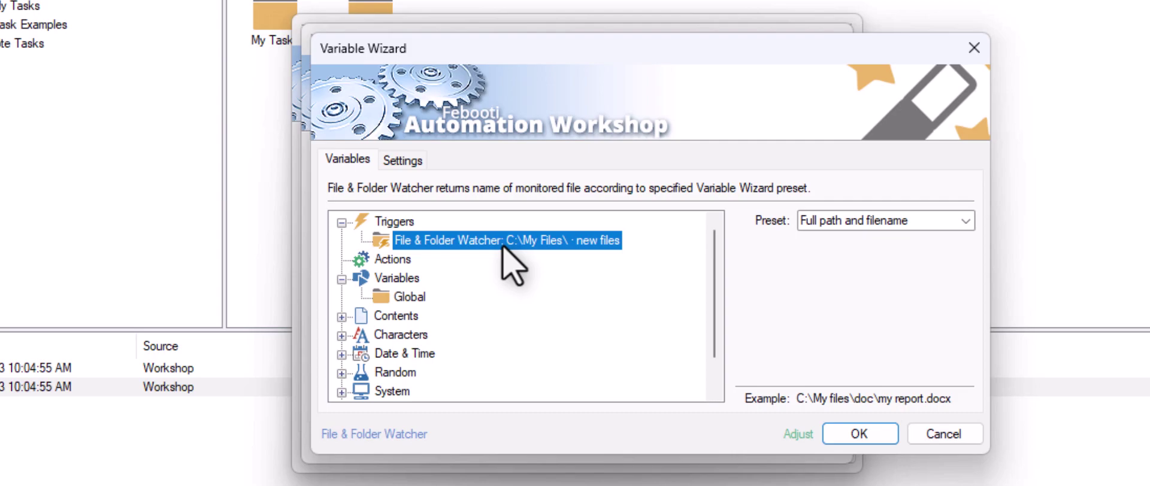
# Step: Adjust the filename variable to replace the last .pdf with .jpg
pyautogui.click(798, 441)
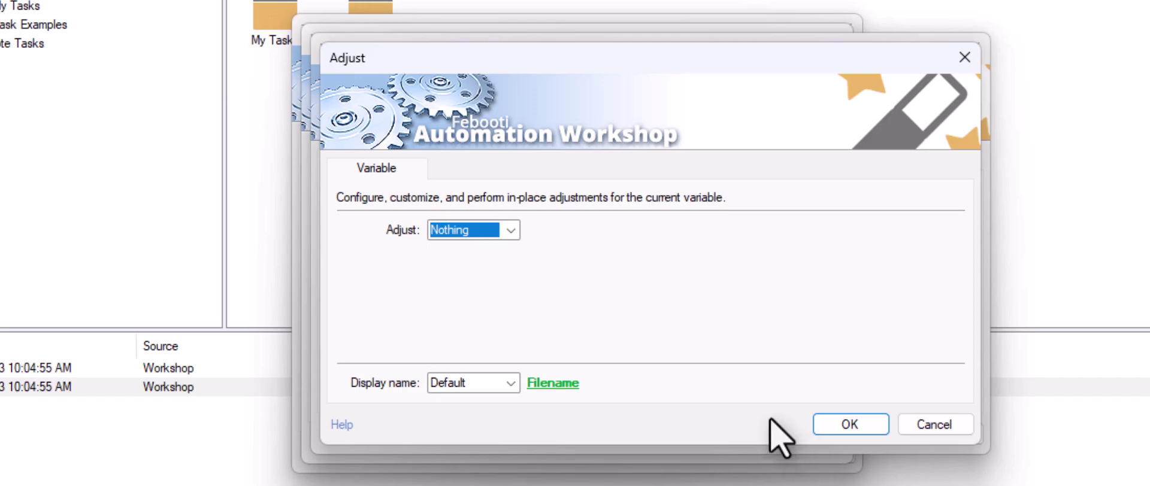
pyautogui.click(512, 231)
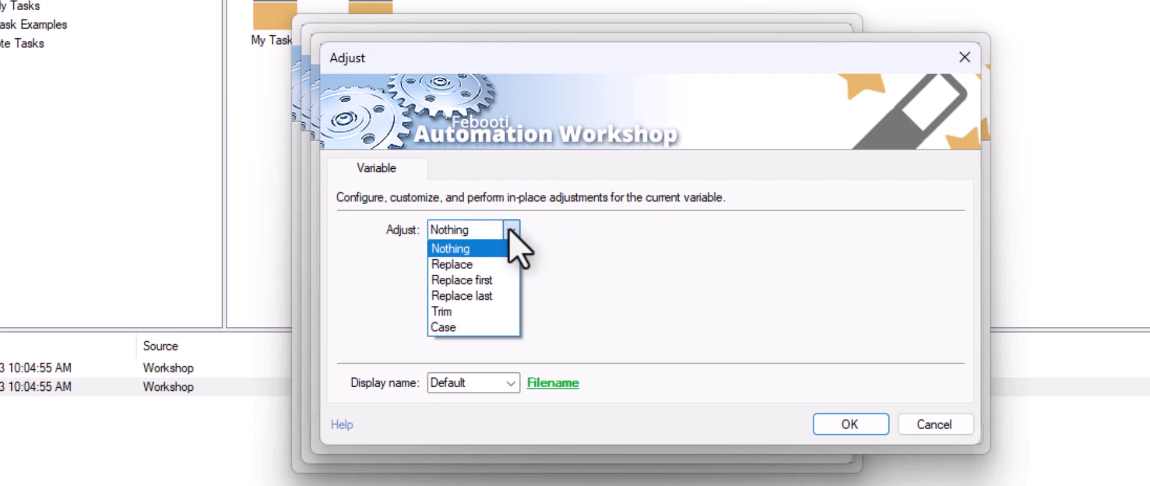
pyautogui.click(460, 296)
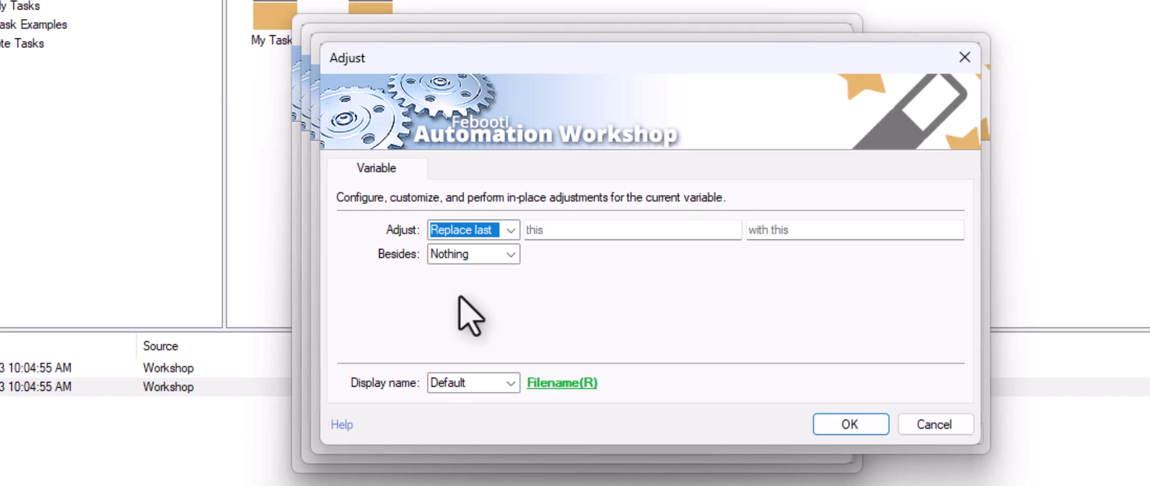
pyautogui.click(621, 231)
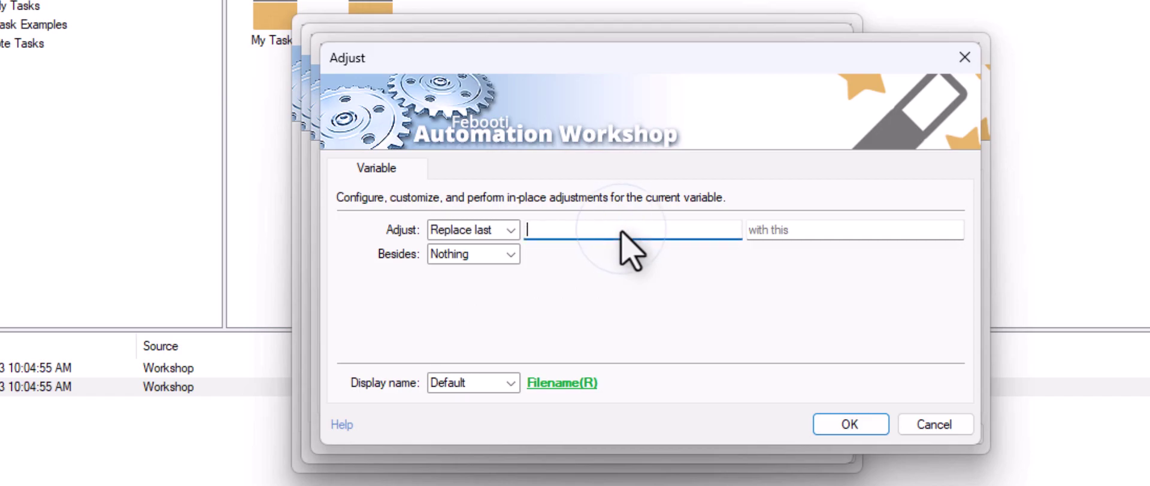
pyautogui.write('.pdf')
pyautogui.click(862, 232)
pyautogui.write('.jp')
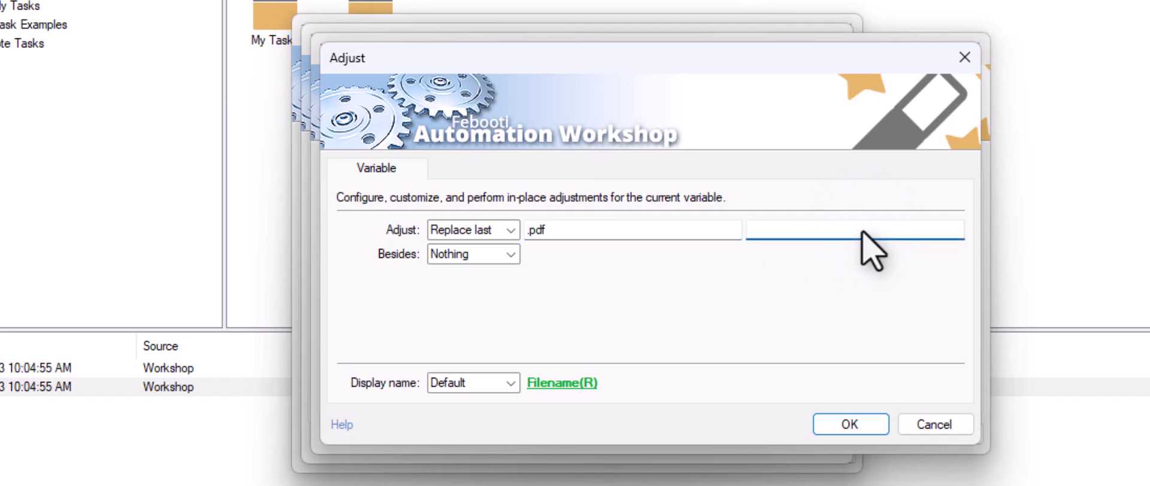
pyautogui.write('g')
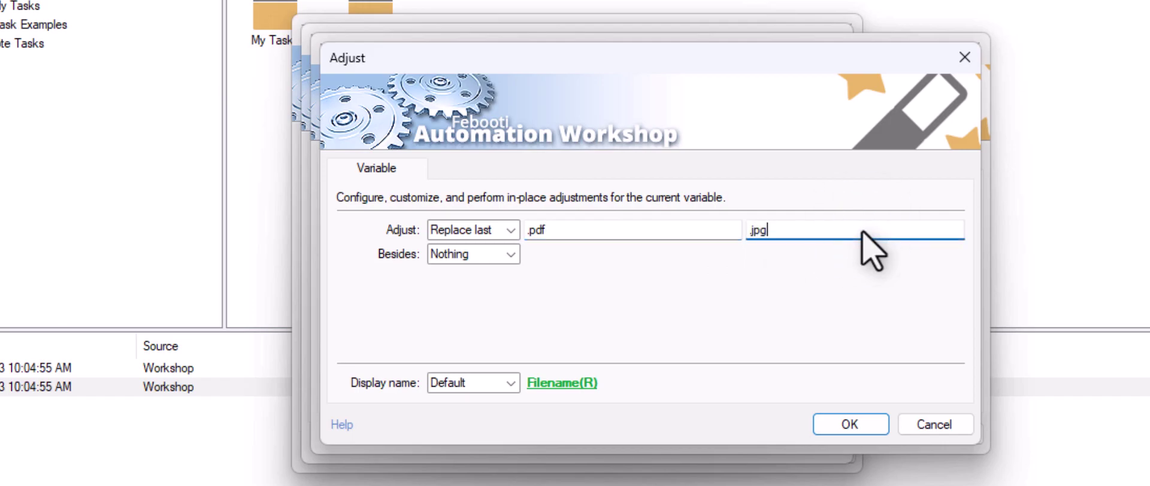
# Step: Give the variable the custom display name Filename.jpg and save the Wait for File action
pyautogui.click(511, 383)
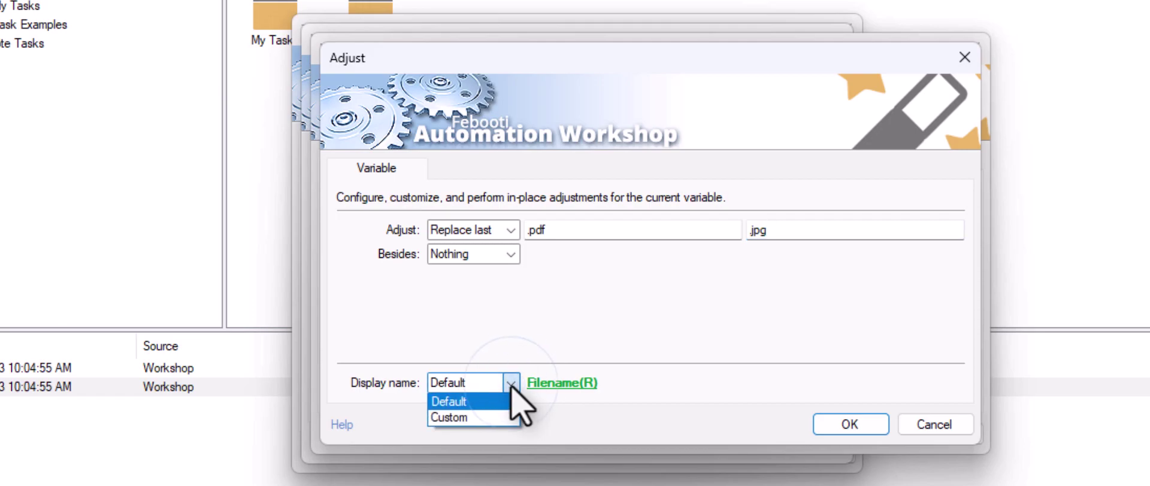
pyautogui.click(463, 419)
pyautogui.click(661, 383)
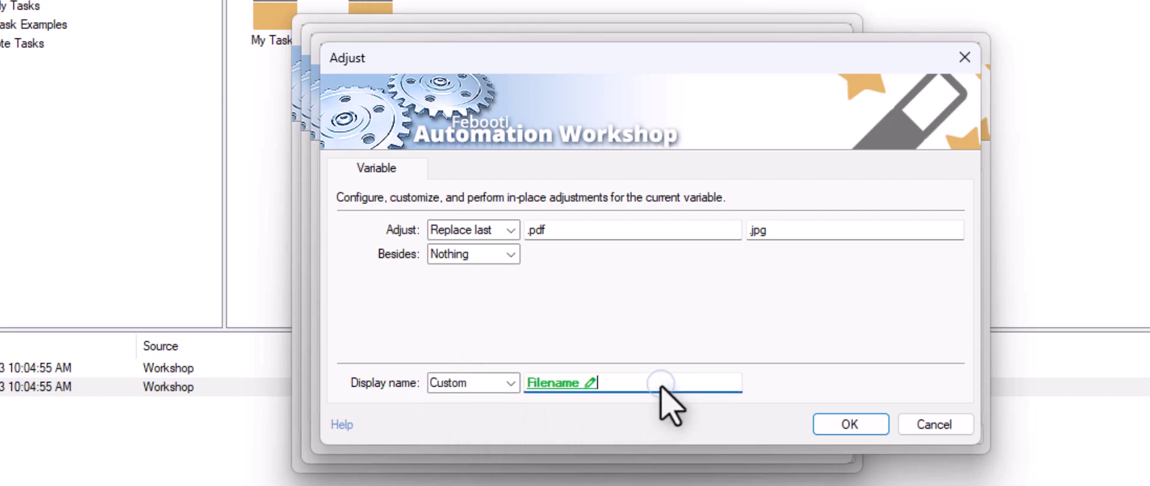
pyautogui.write('.jpg')
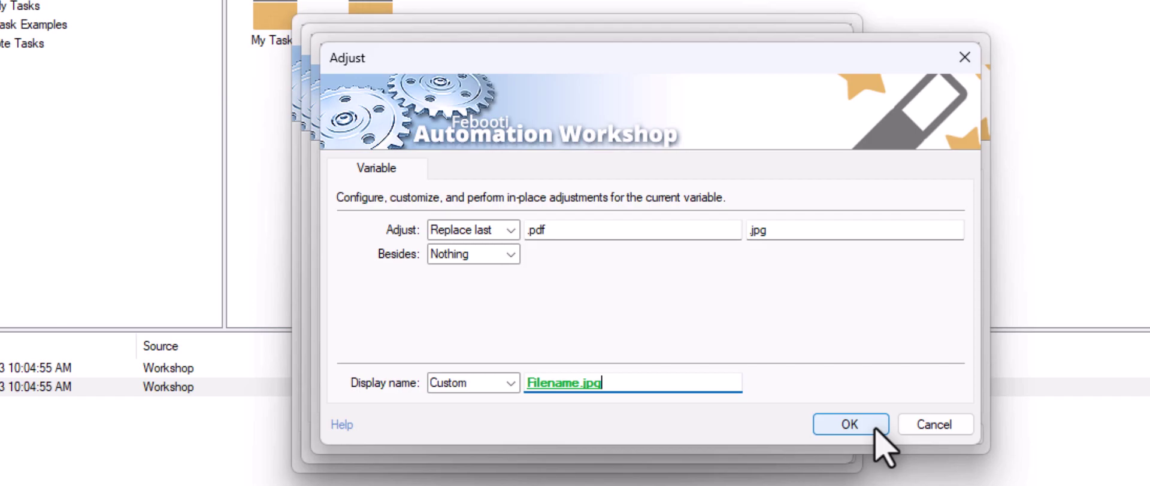
pyautogui.click(850, 425)
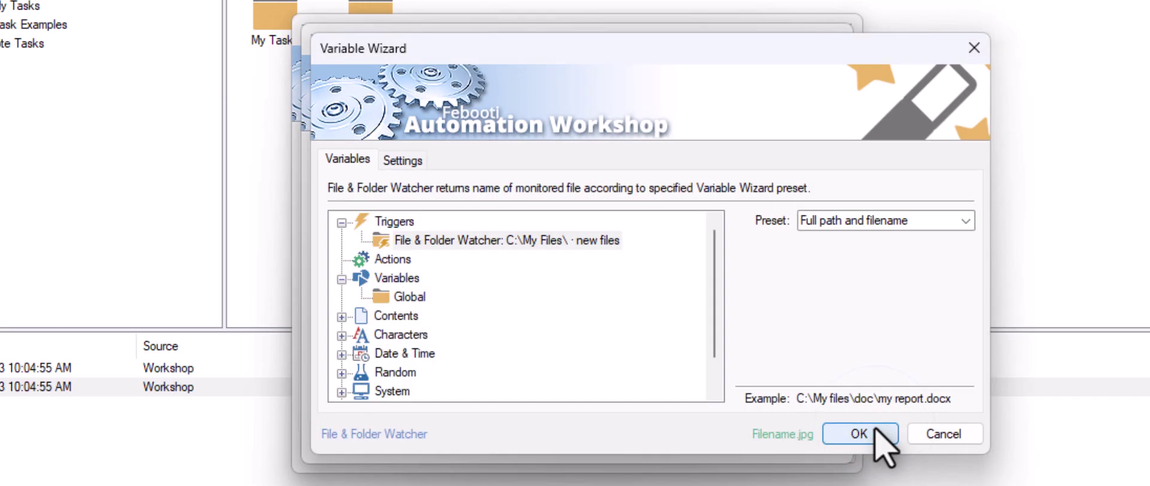
pyautogui.click(874, 434)
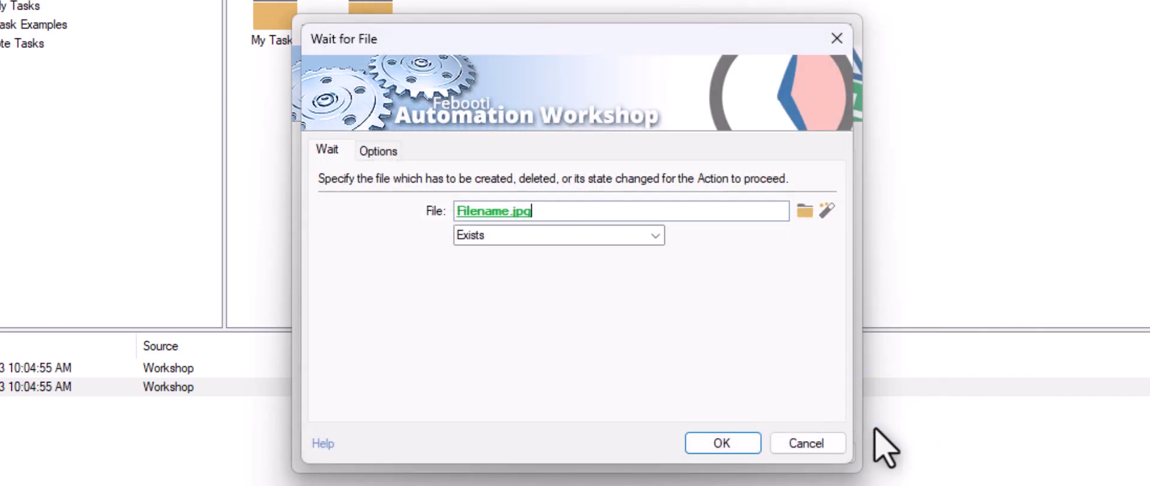
pyautogui.click(743, 450)
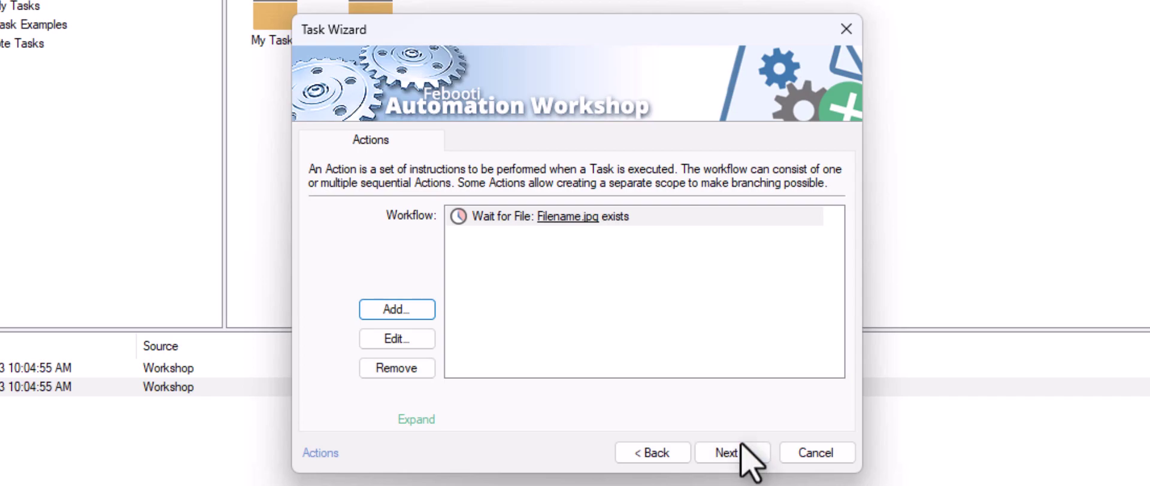
# Step: Duplicate the Wait for File action in the workflow
pyautogui.click(634, 220)
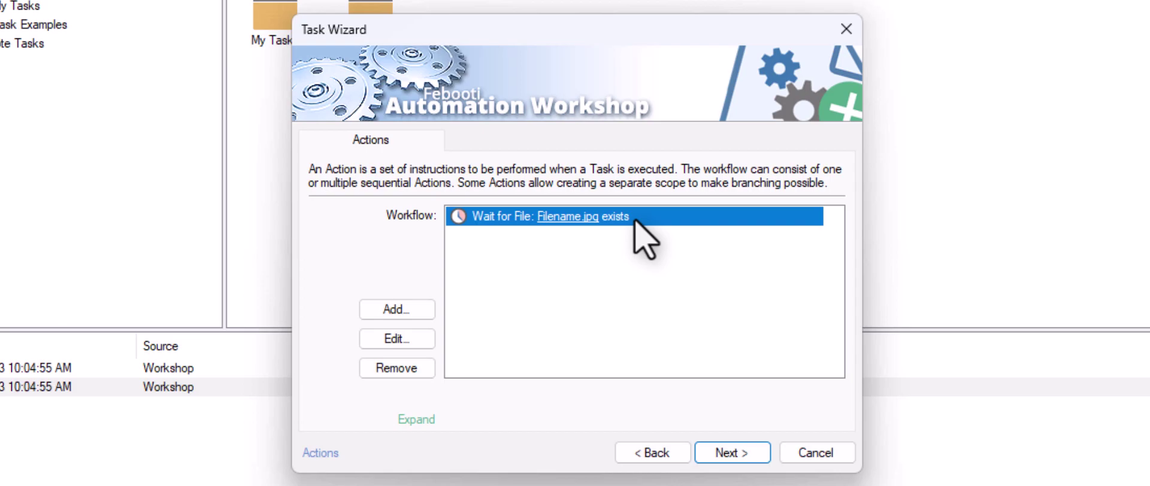
pyautogui.hotkey('ctrl', 'v')
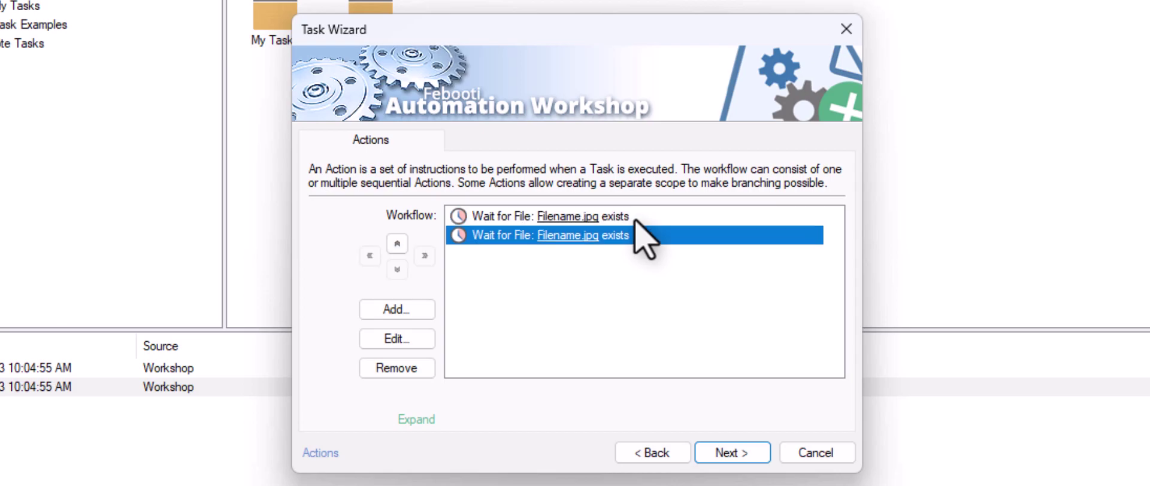
# Step: Edit the duplicated Wait for File action's filename variable so it replaces the last .pdf with .xml
pyautogui.click(421, 342)
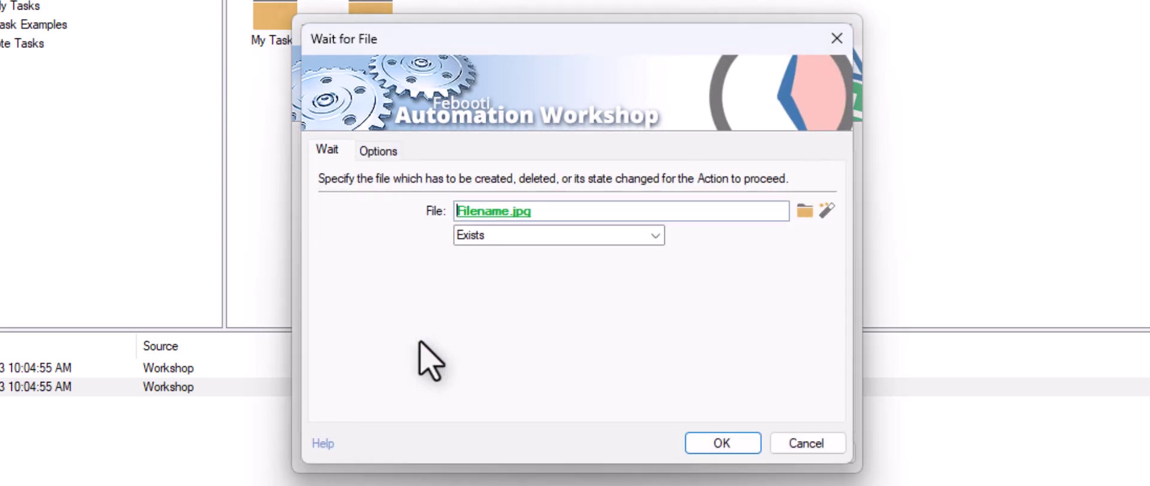
pyautogui.click(483, 213)
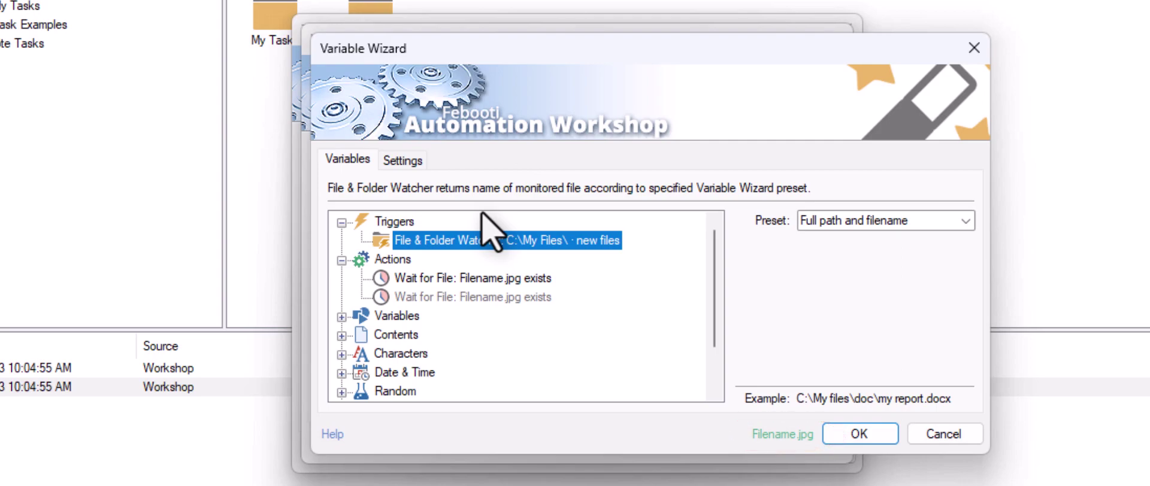
pyautogui.click(780, 434)
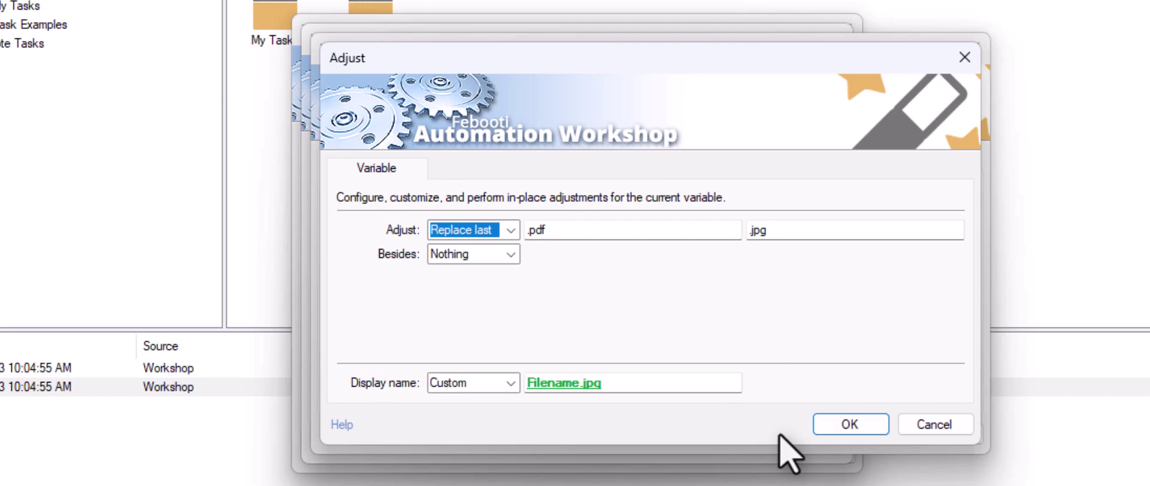
pyautogui.doubleClick(821, 231)
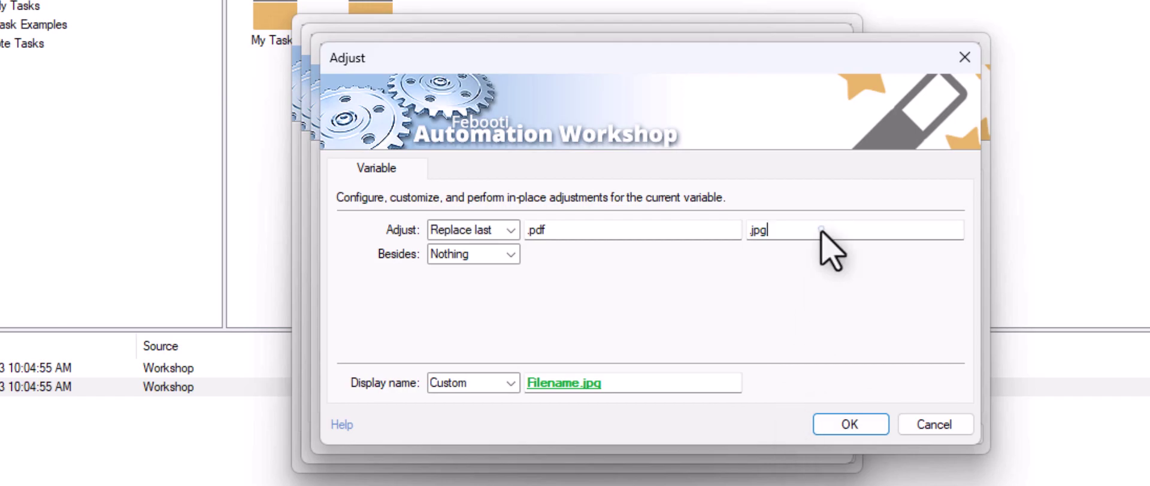
pyautogui.press('BackSpace')
pyautogui.write('.xml')
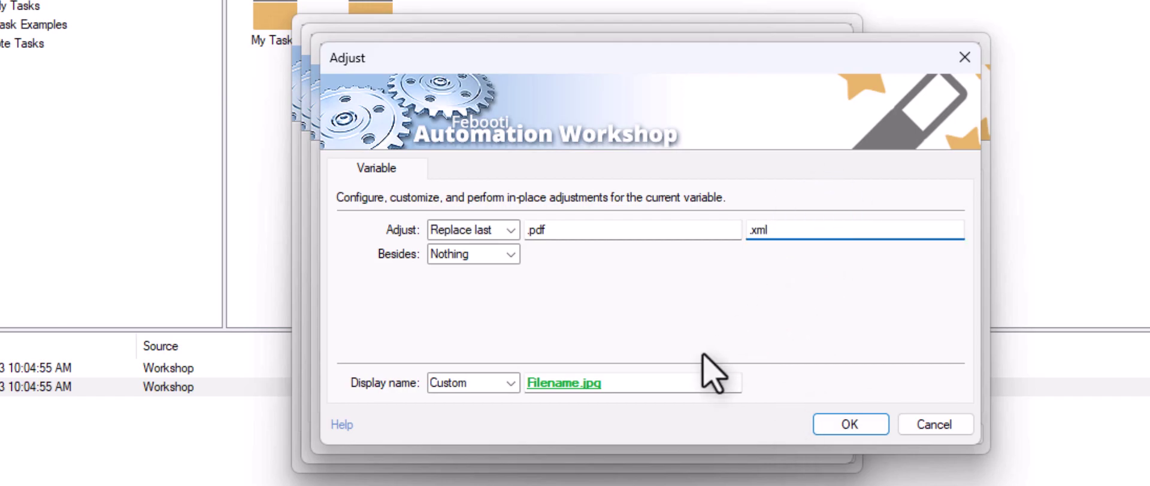
# Step: Change the variable's custom display name to Filename.xml and save the second Wait for File action
pyautogui.click(674, 384)
pyautogui.press('BackSpace')
pyautogui.press('BackSpace')
pyautogui.press('BackSpace')
pyautogui.write('xml')
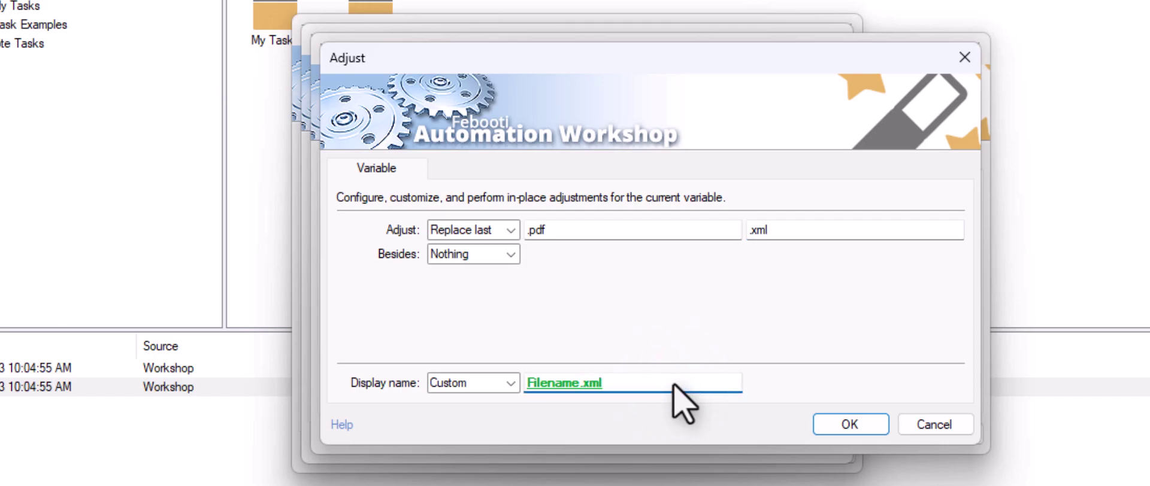
pyautogui.click(882, 444)
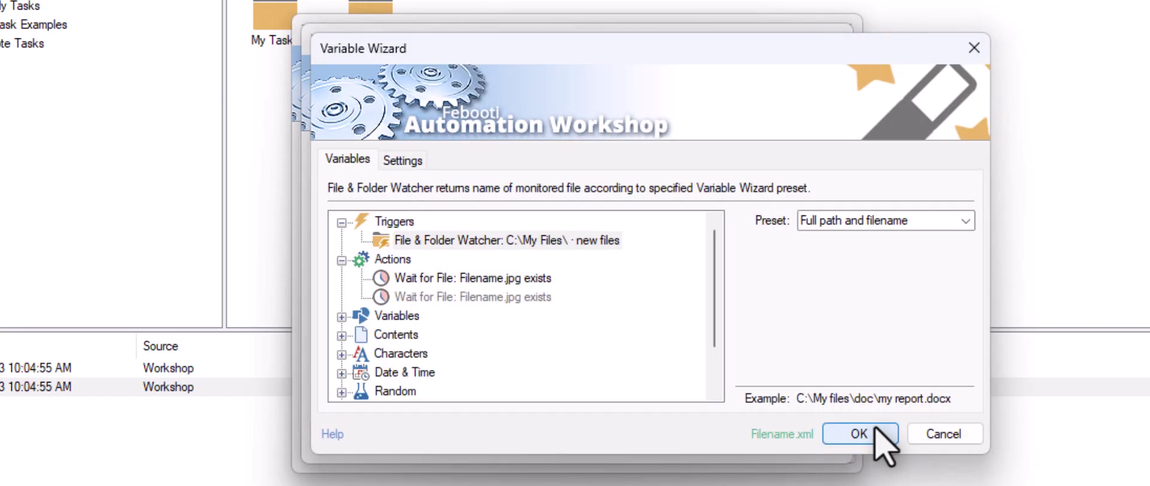
pyautogui.click(874, 430)
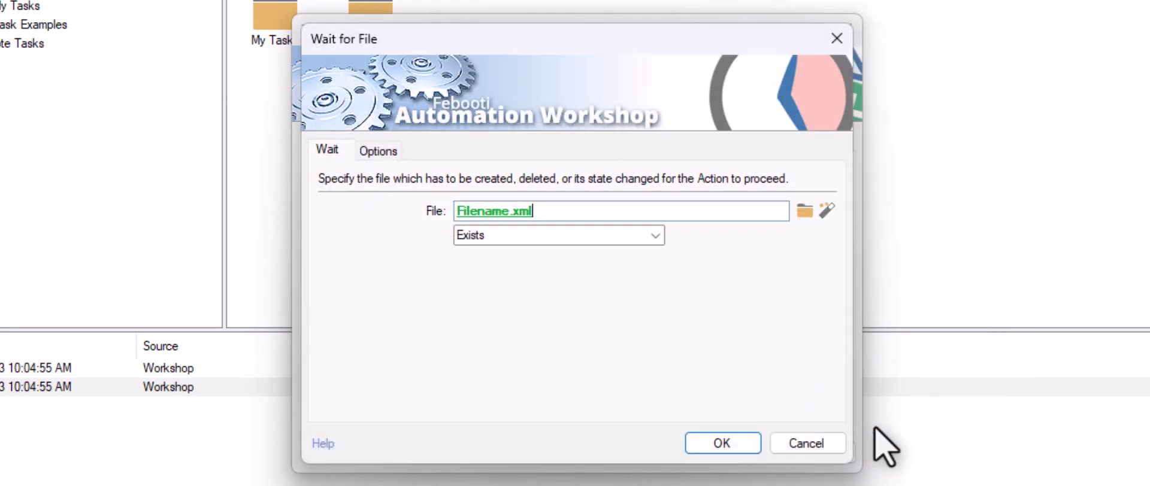
pyautogui.click(744, 446)
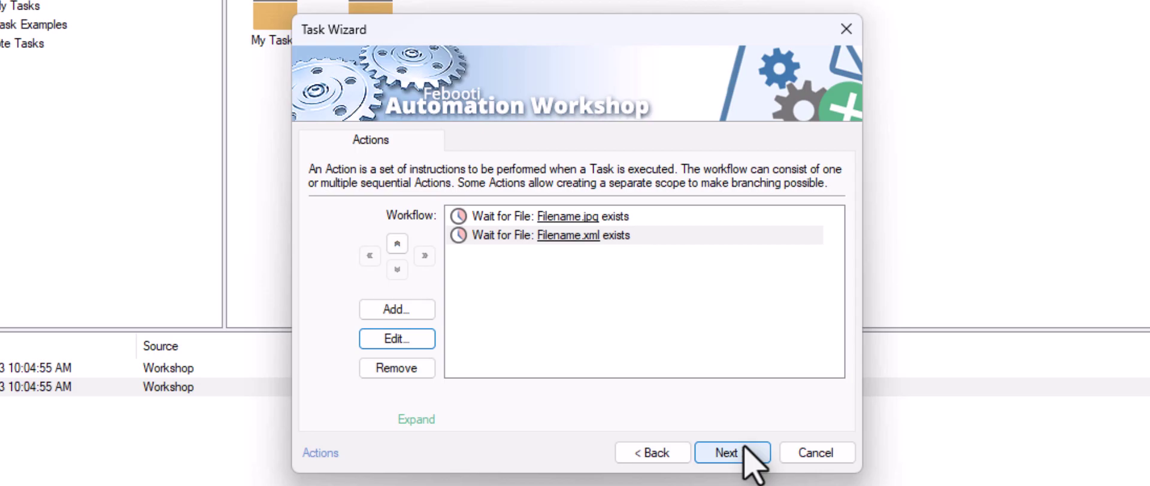
# Step: Add a Send Email action to the workflow after the two Wait for File actions
pyautogui.click(419, 310)
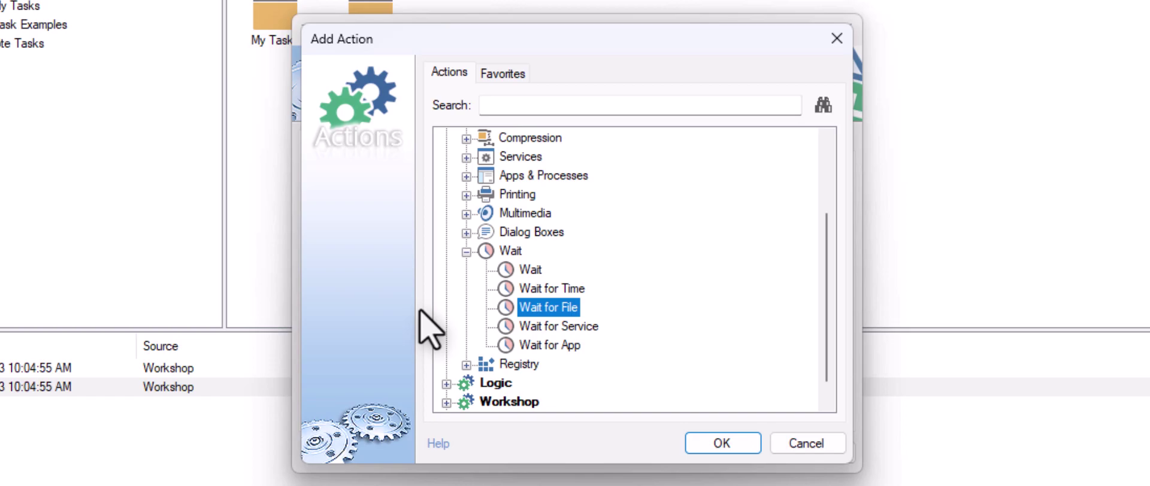
pyautogui.write('email')
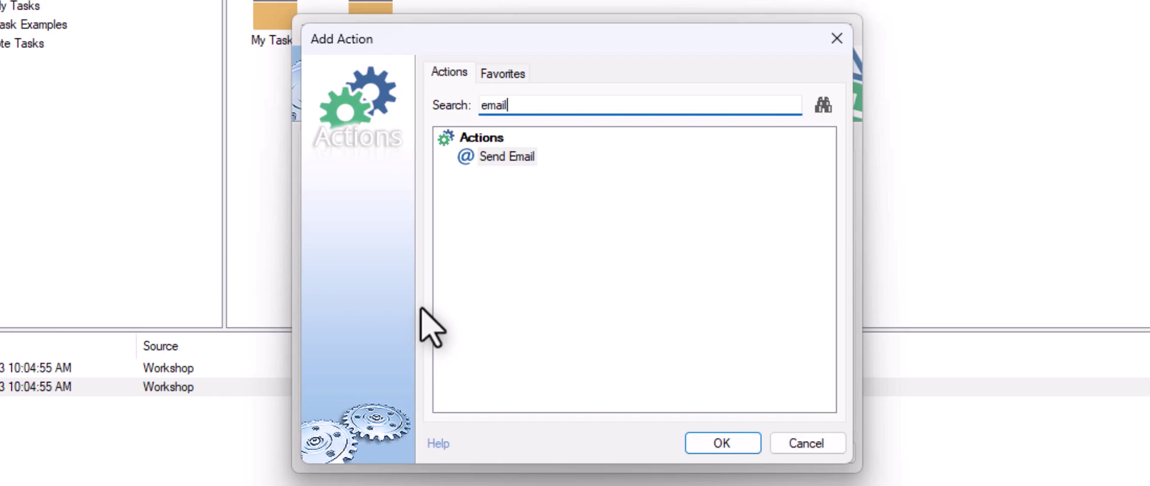
pyautogui.click(506, 160)
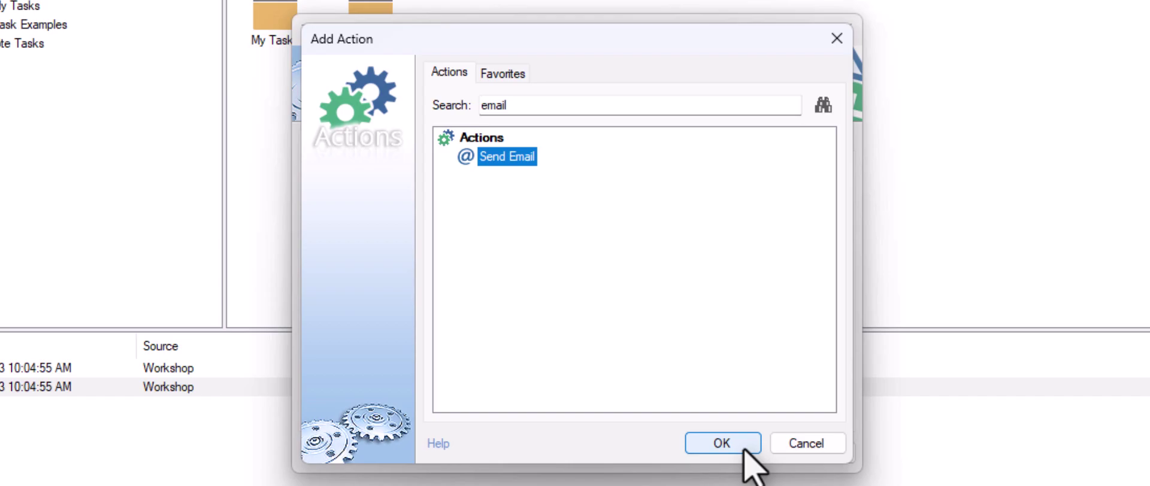
pyautogui.click(744, 451)
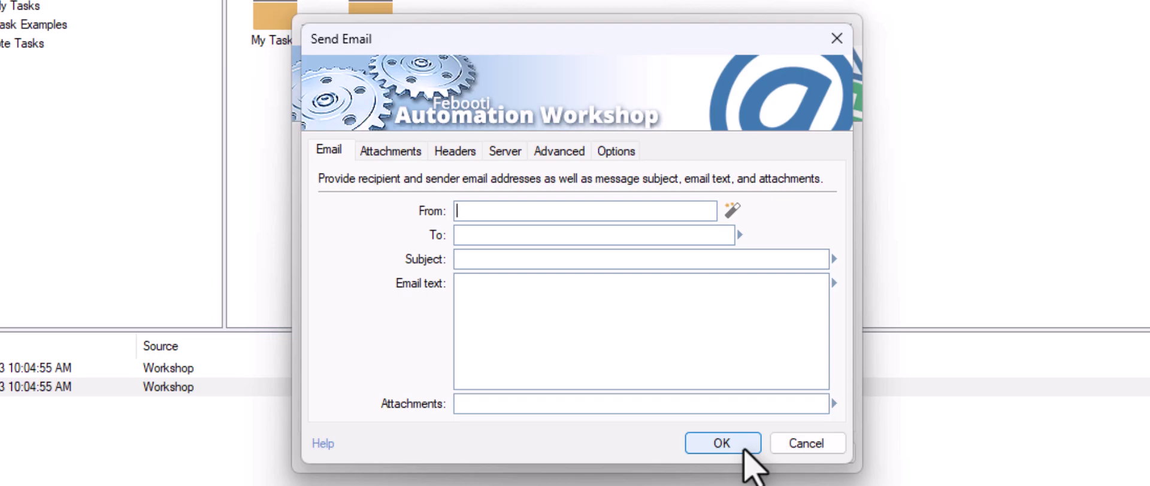
# Step: Fill in the sender's and recipient's email addresses and set the subject to New Invoice
pyautogui.write('admin@example.com')
pyautogui.click(632, 236)
pyautogui.write('zoe@example.com')
pyautogui.click(579, 259)
pyautogui.write('New Invoice')
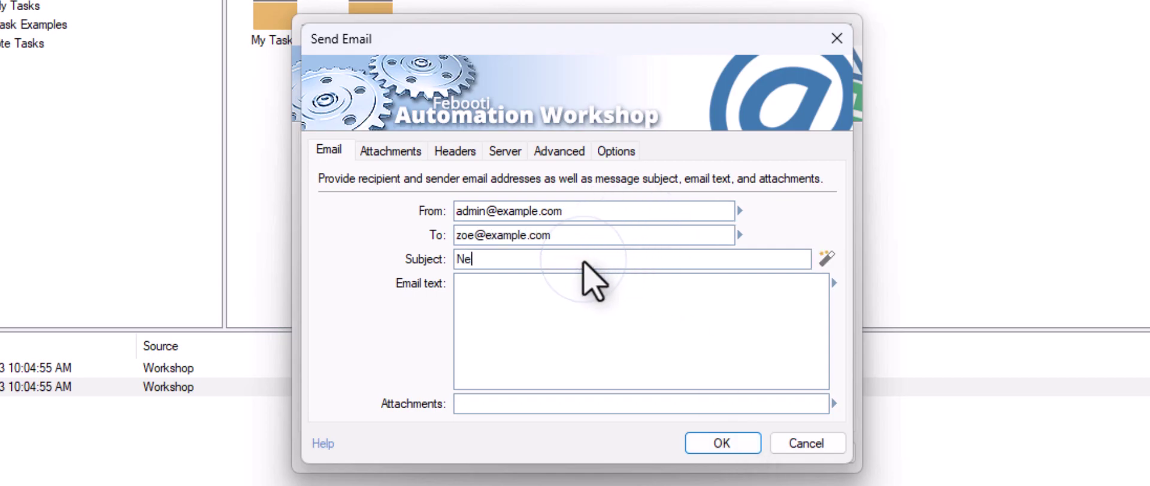
# Step: Write the email text "Hello," followed by a blank line and "Please find the new invoice files attached."
pyautogui.click(624, 327)
pyautogui.write('Hello,')
pyautogui.press('Return')
pyautogui.press('Return')
pyautogui.write('Please find the new invoice files attached.')
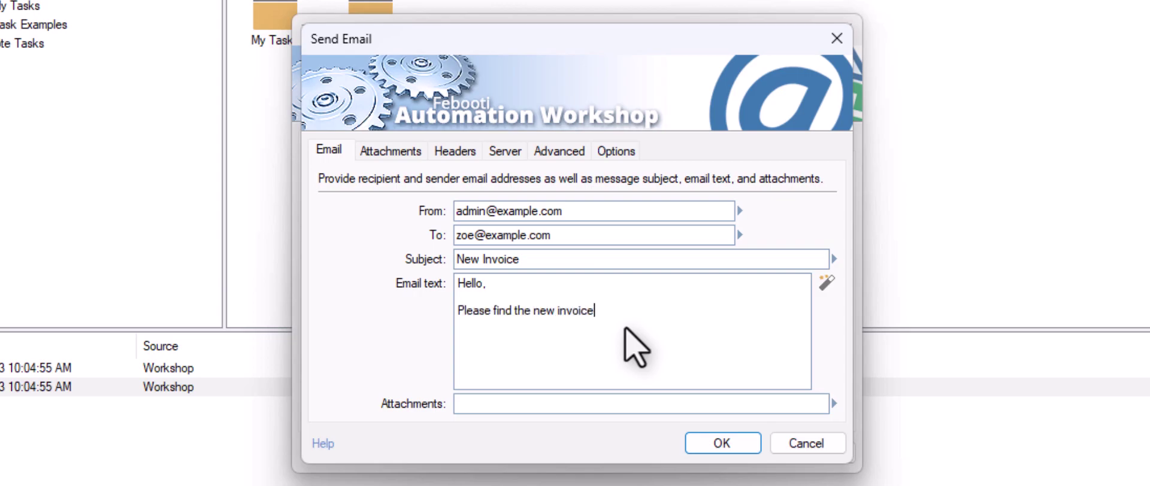
# Step: Attach the File & Folder Watcher trigger's full path and filename variable to the email
pyautogui.click(619, 406)
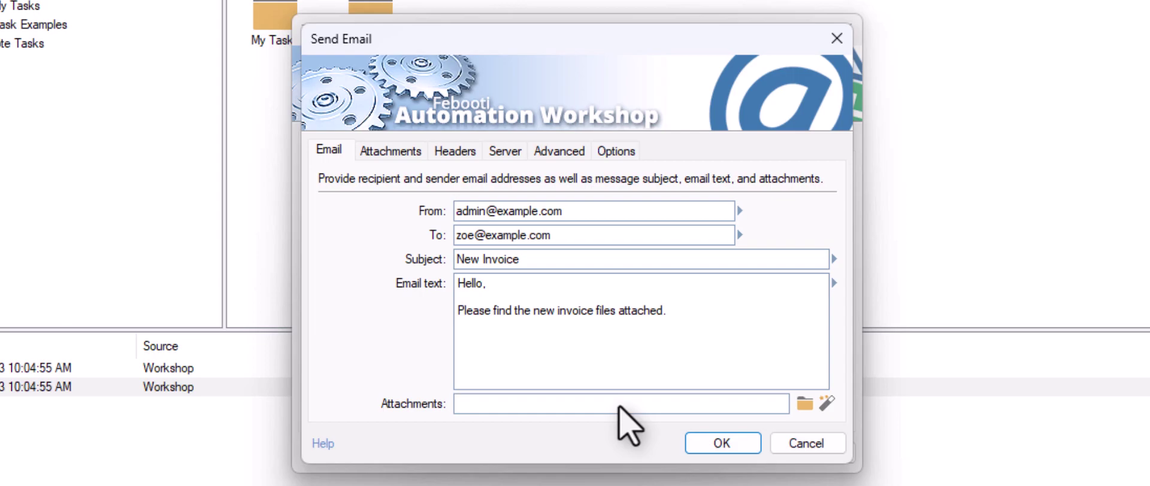
pyautogui.click(826, 405)
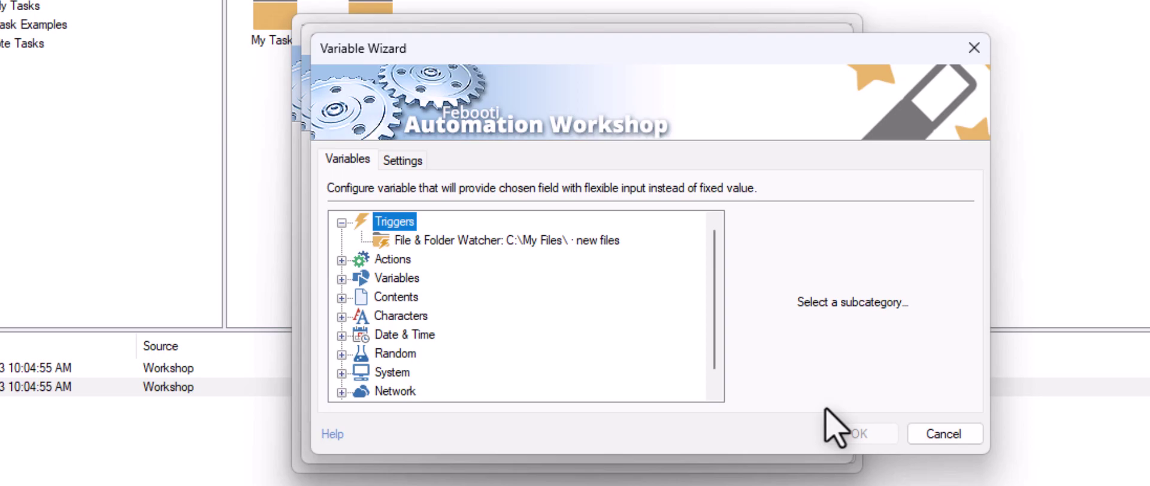
pyautogui.click(516, 262)
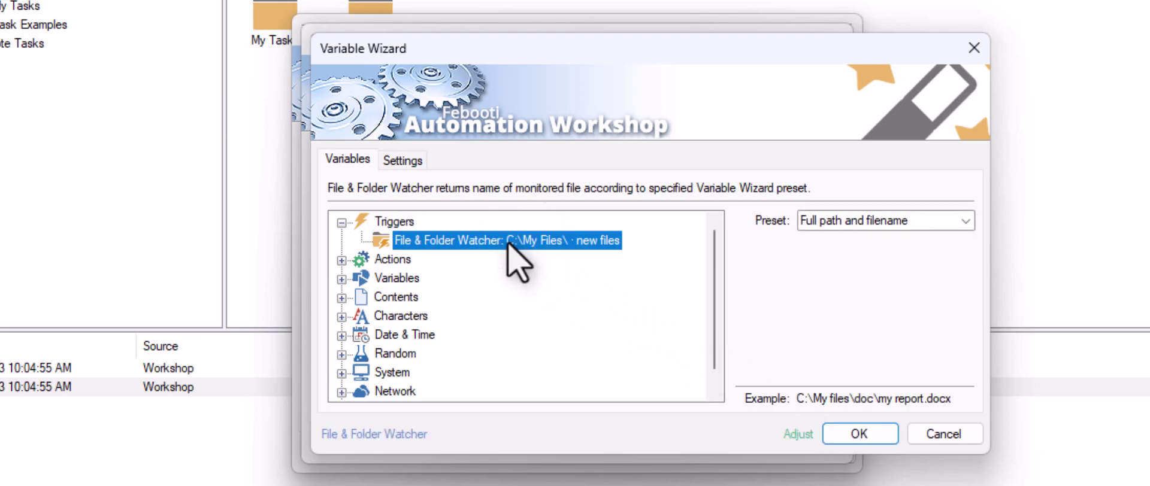
pyautogui.click(881, 439)
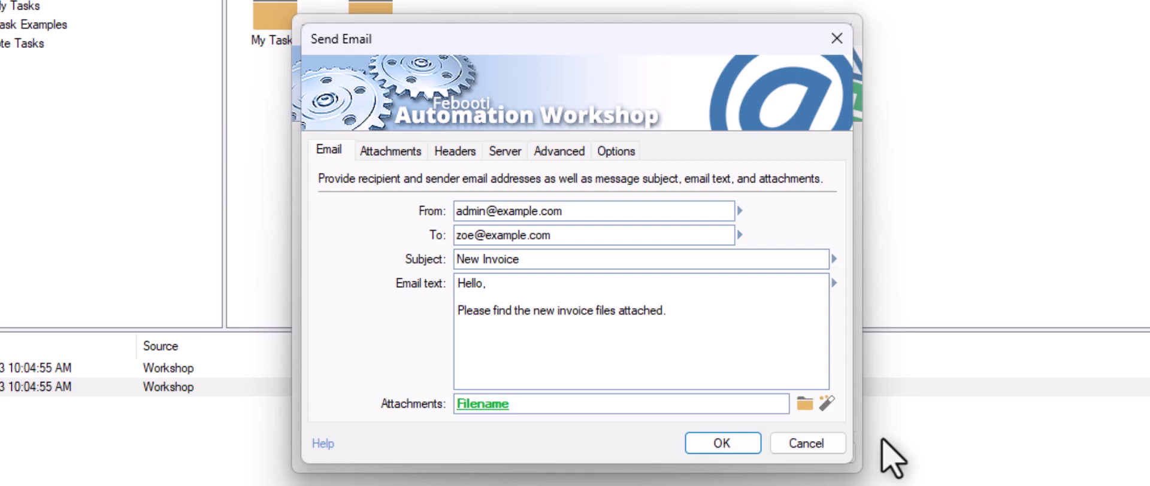
# Step: Add the Last file variable of the Filename.jpg wait action as a second attachment, separated by a vertical bar
pyautogui.write('|')
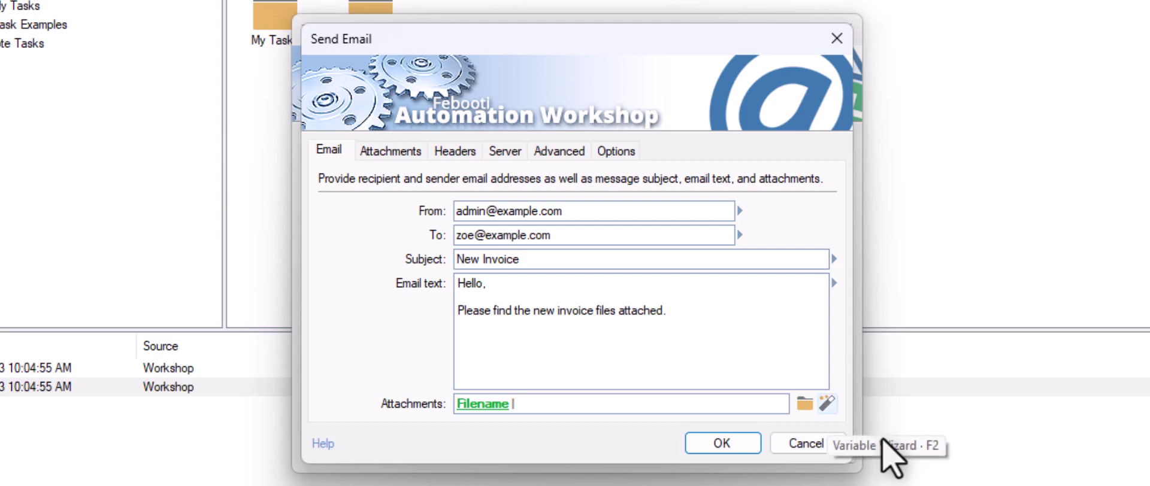
pyautogui.click(827, 402)
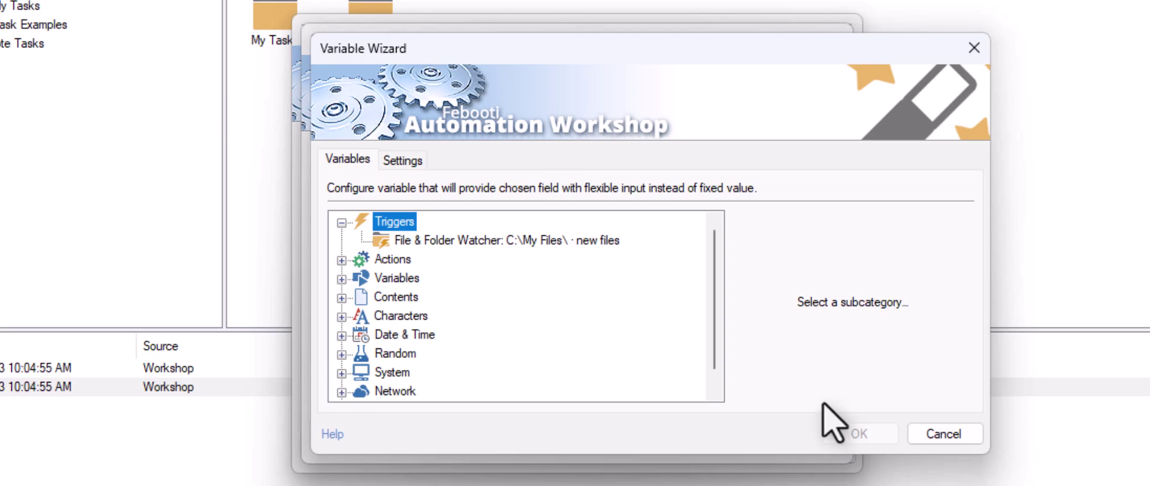
pyautogui.click(341, 261)
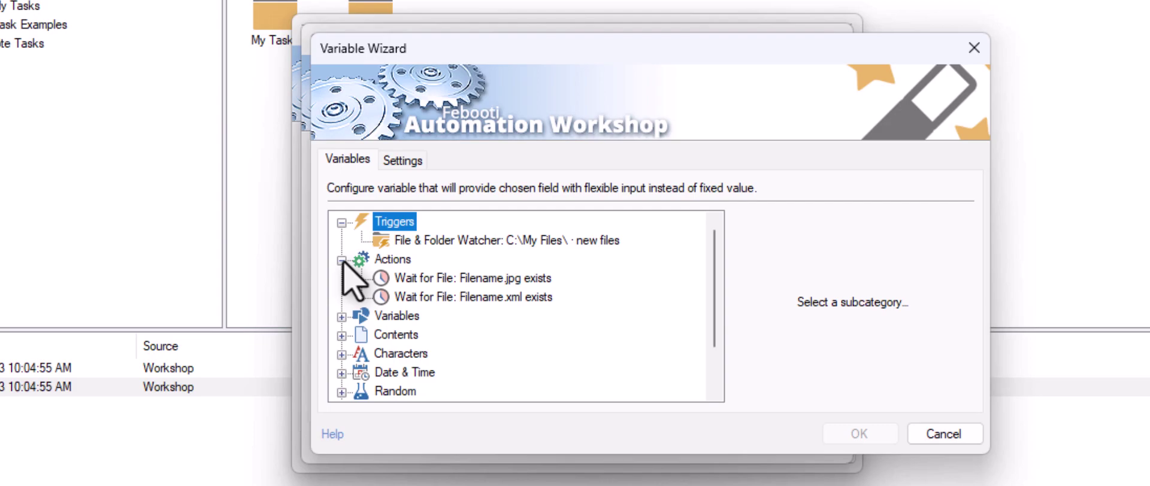
pyautogui.click(499, 280)
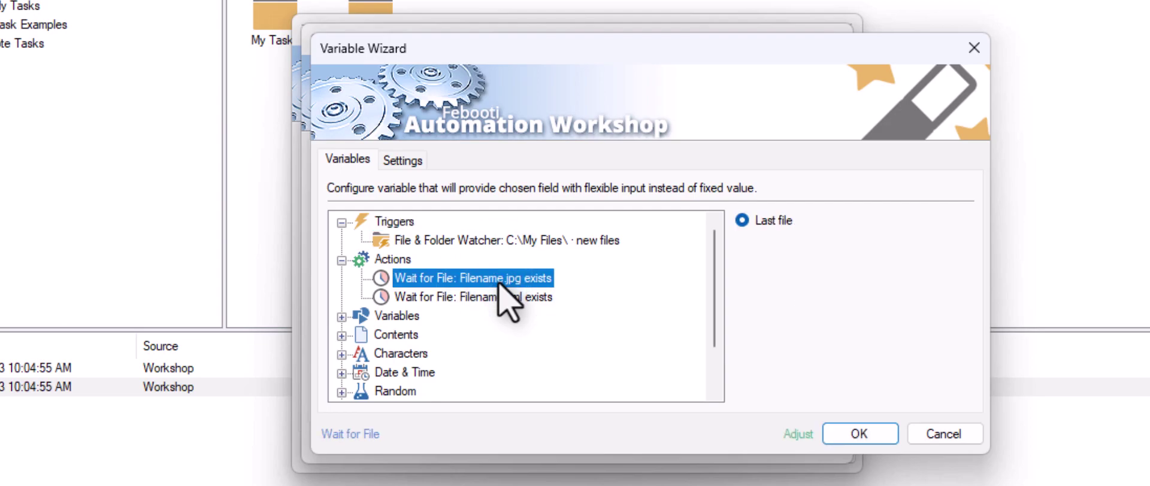
pyautogui.click(885, 437)
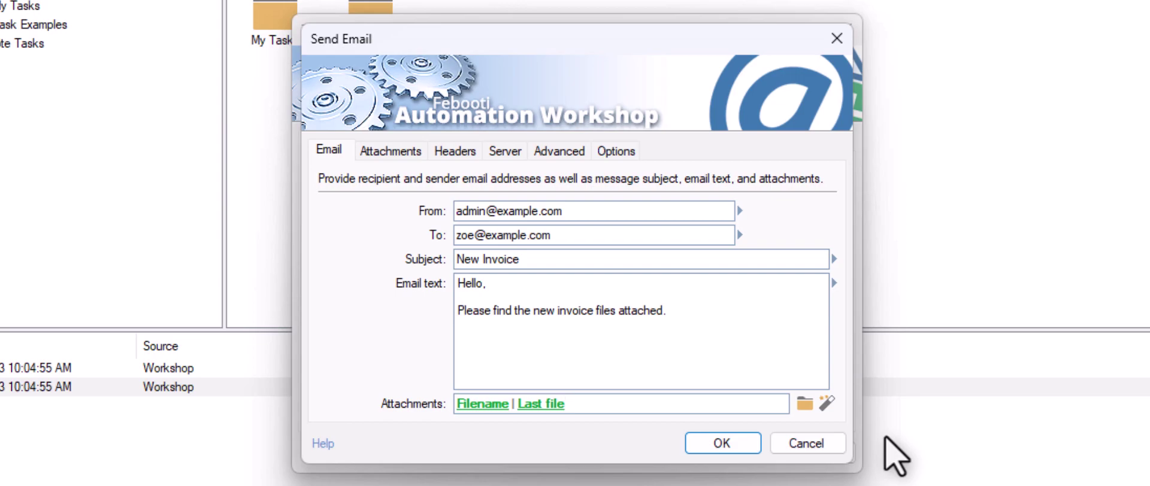
# Step: Add the Filename.xml wait action's Last file variable as a third attachment after a vertical bar, and save the Send Email action
pyautogui.write('|')
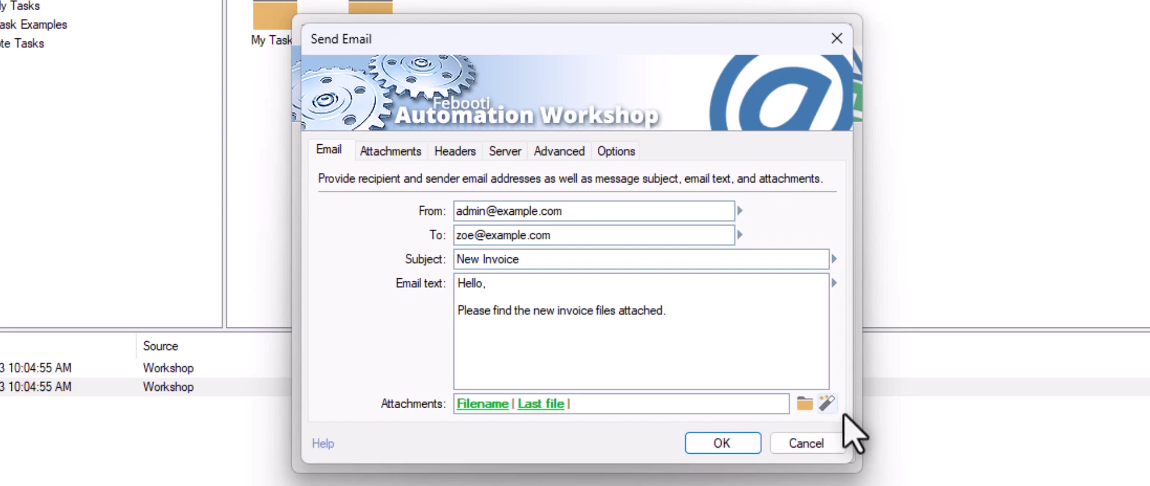
pyautogui.click(826, 403)
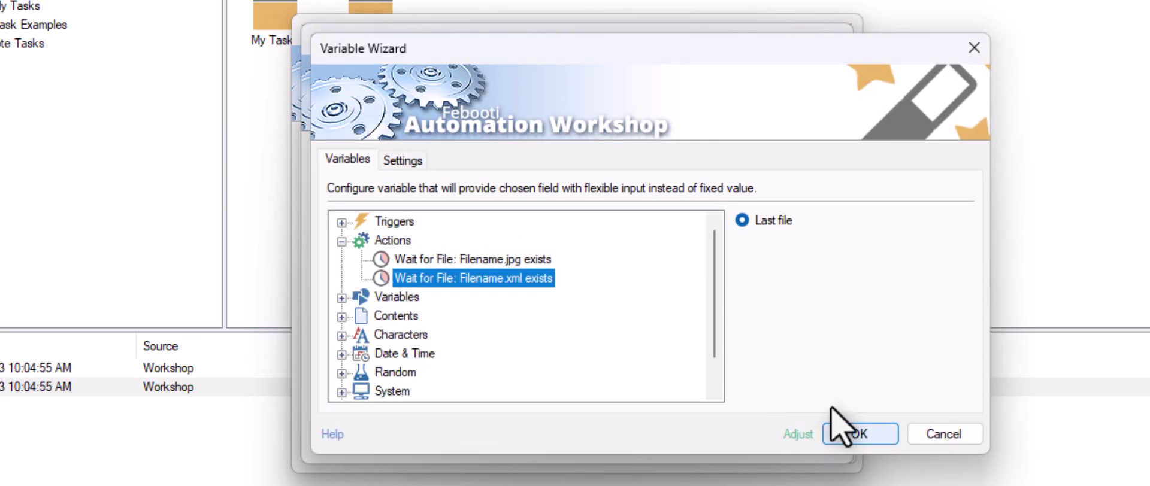
pyautogui.click(881, 439)
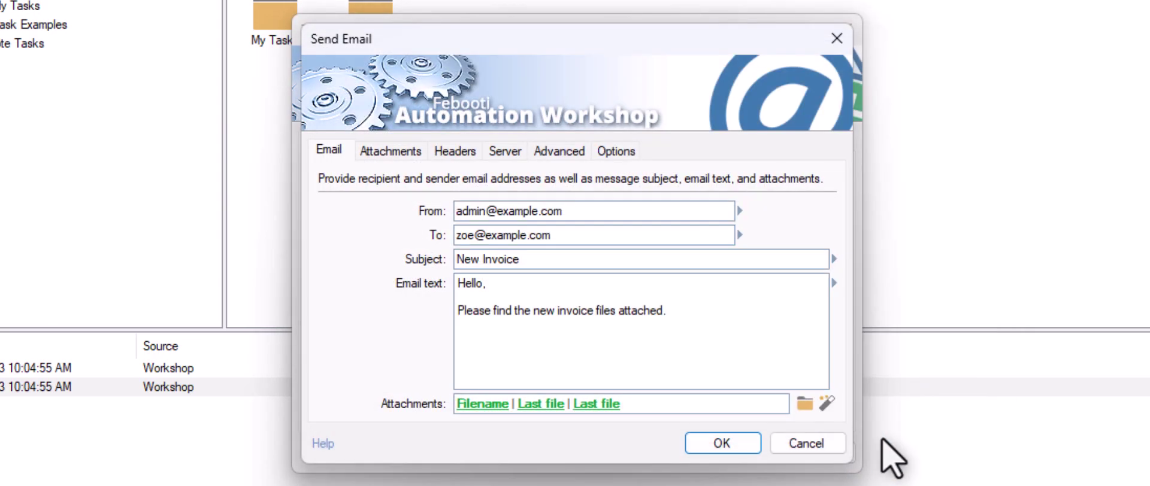
pyautogui.click(747, 450)
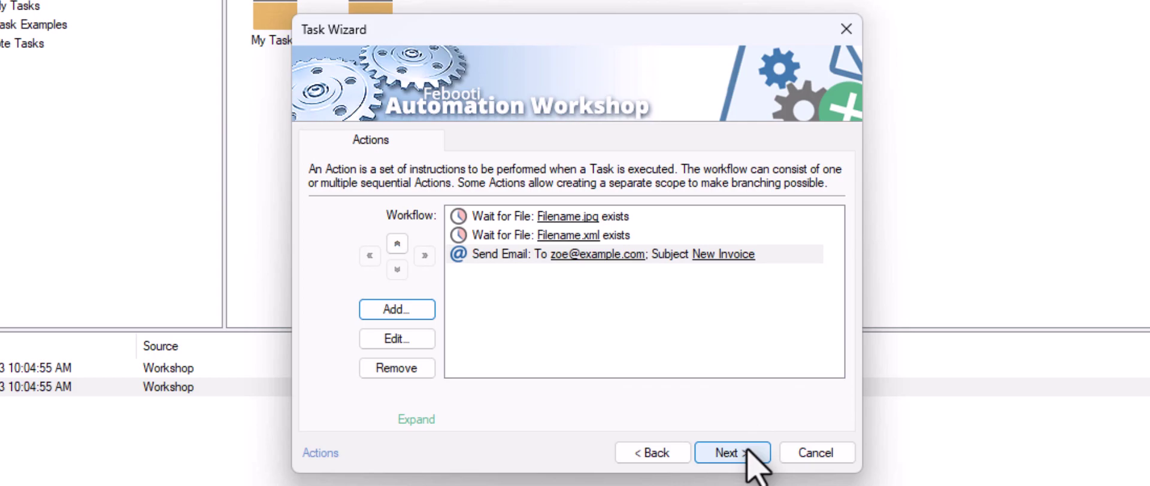
# Step: Add a Move File action to the workflow after the Send Email action
pyautogui.click(421, 310)
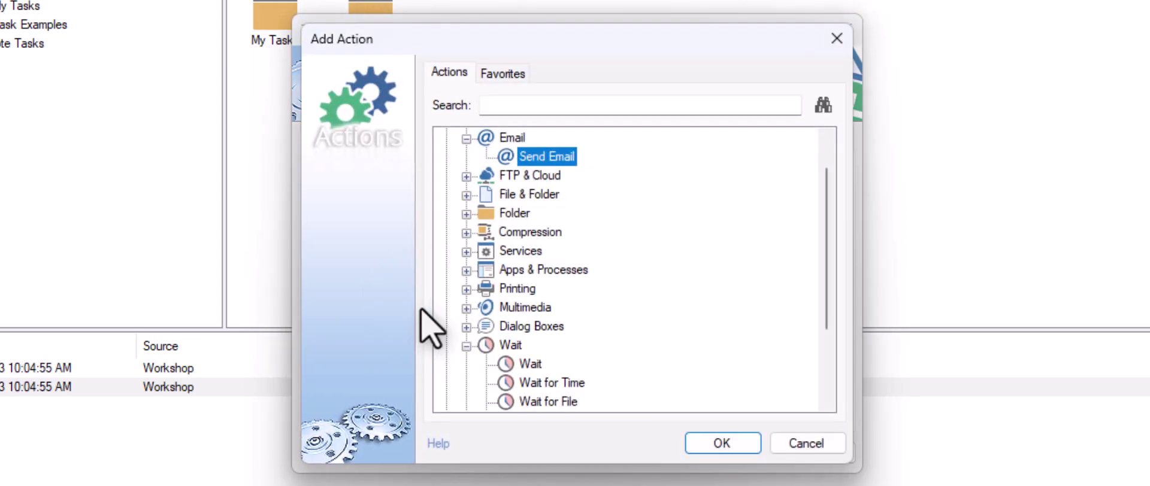
pyautogui.write('move')
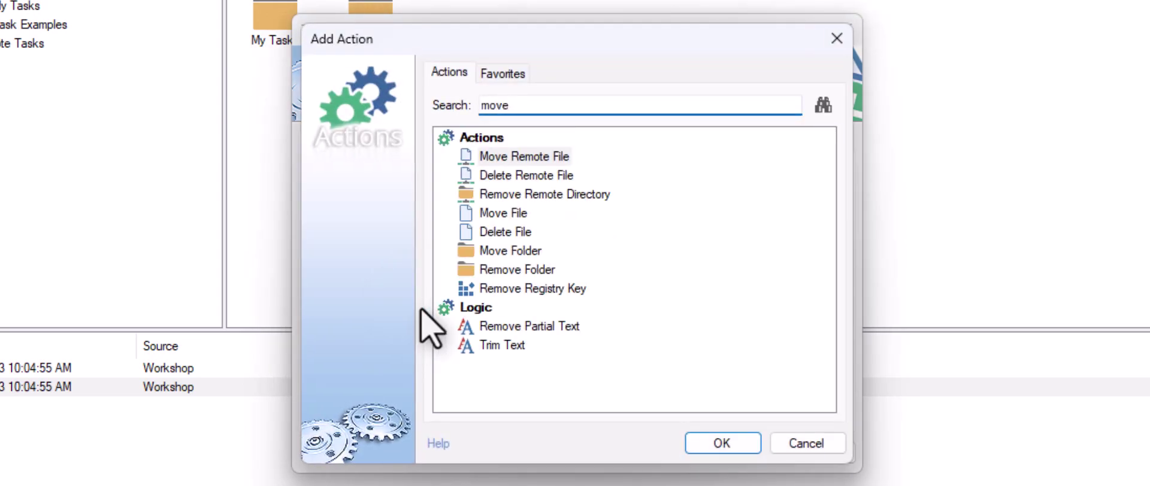
pyautogui.click(505, 217)
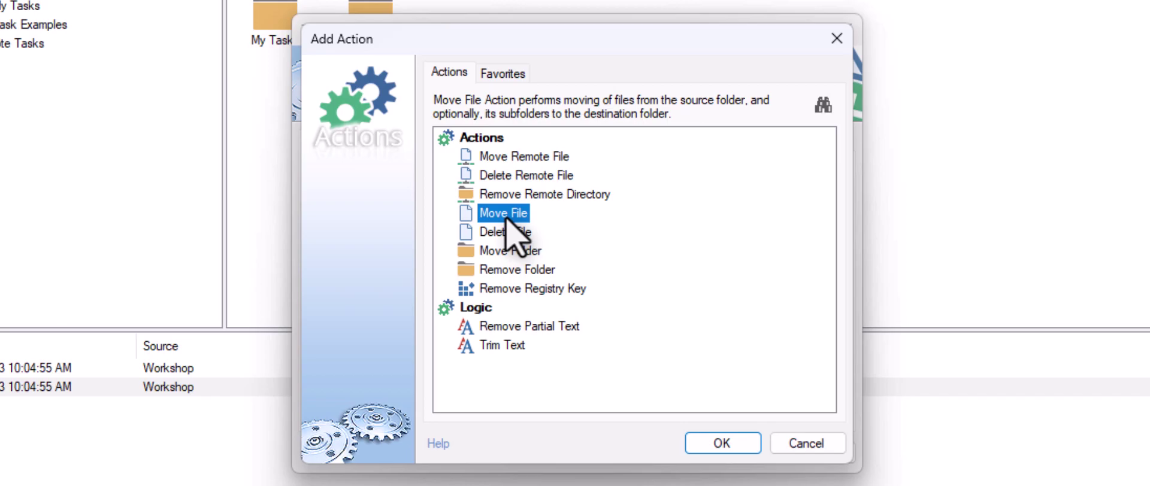
pyautogui.click(748, 448)
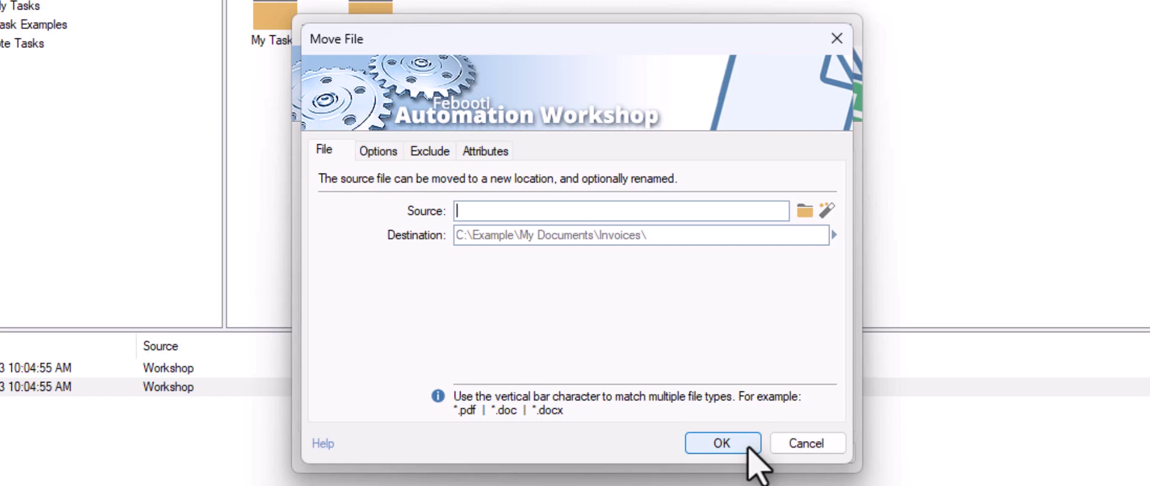
# Step: Set the source of the Move File action to the Attachments variable of the Send Email action
pyautogui.click(826, 209)
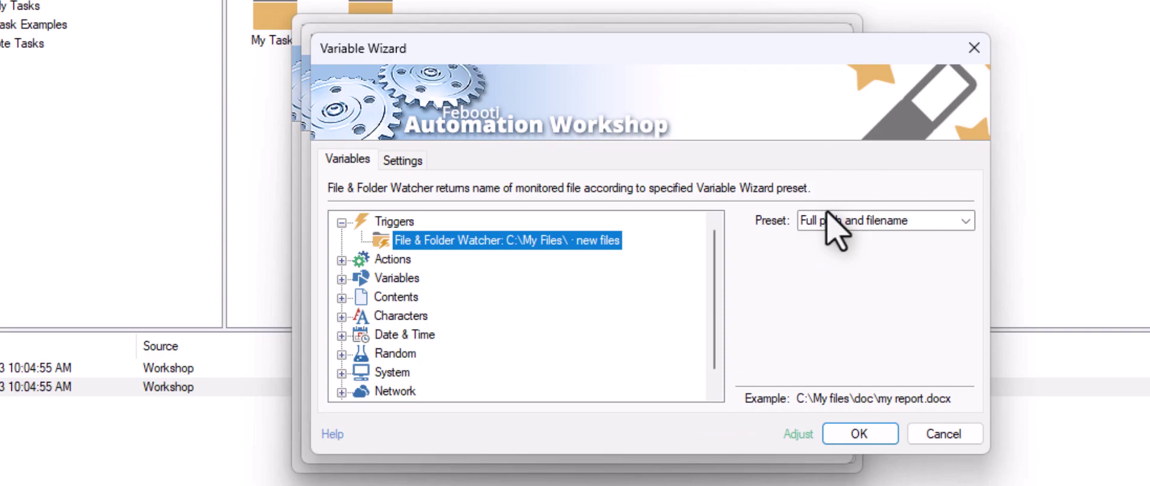
pyautogui.click(340, 262)
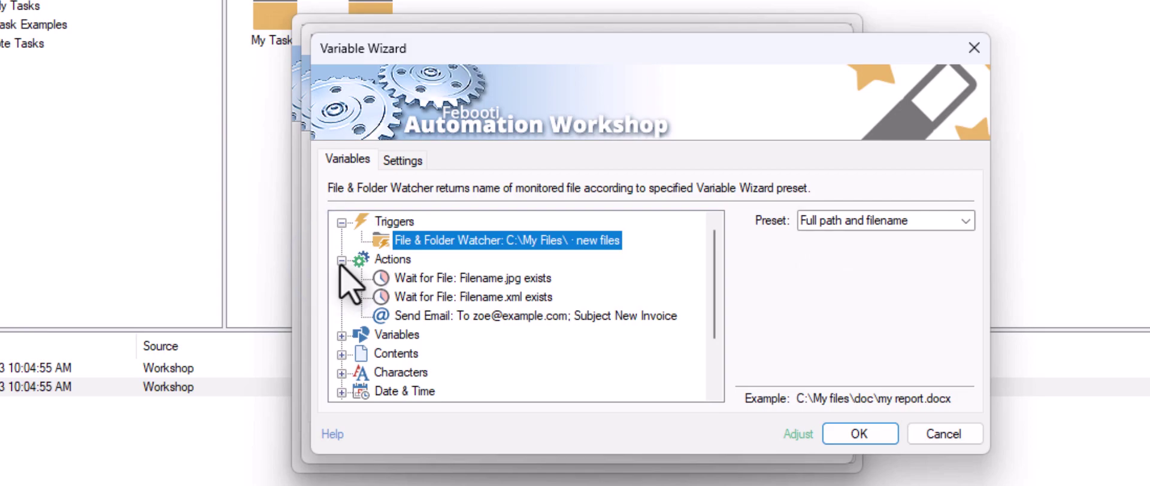
pyautogui.click(529, 318)
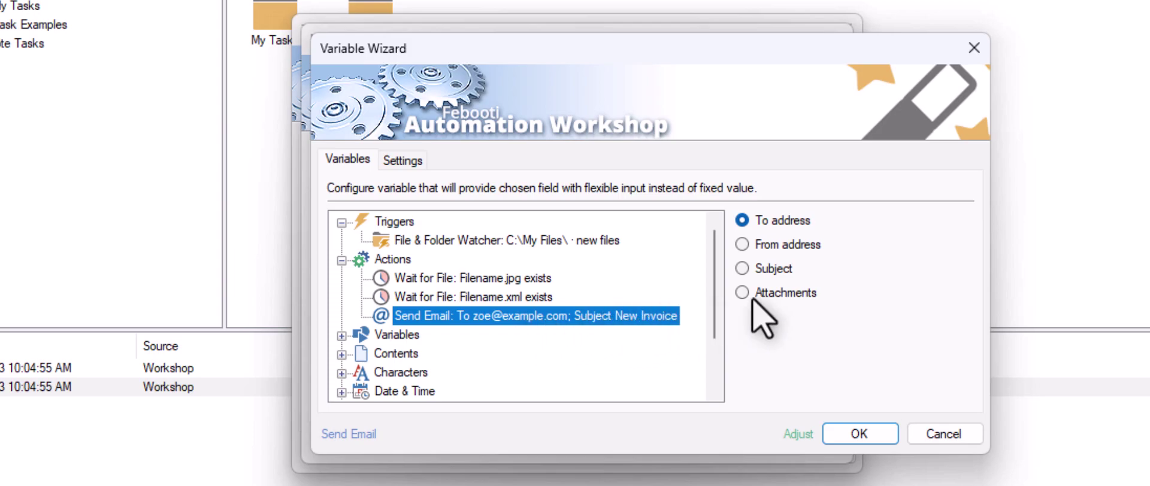
pyautogui.click(783, 297)
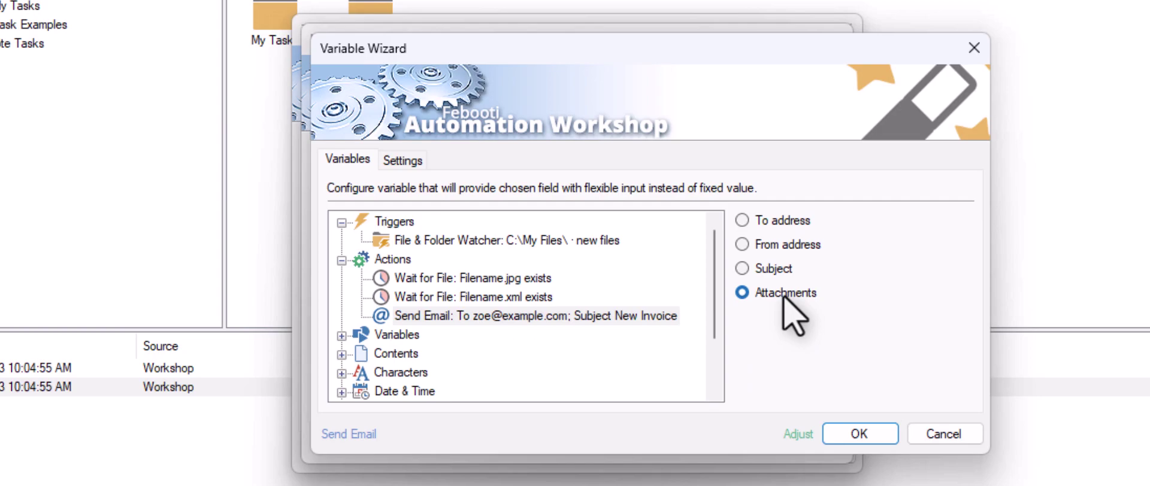
pyautogui.click(880, 434)
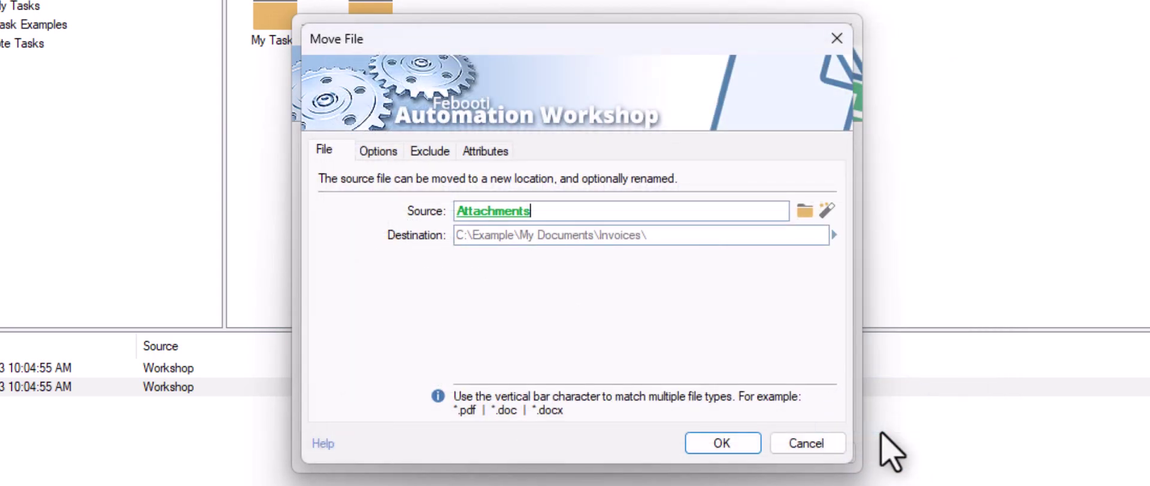
# Step: Set the Move File destination to C:\Archive\ and save the action
pyautogui.click(634, 239)
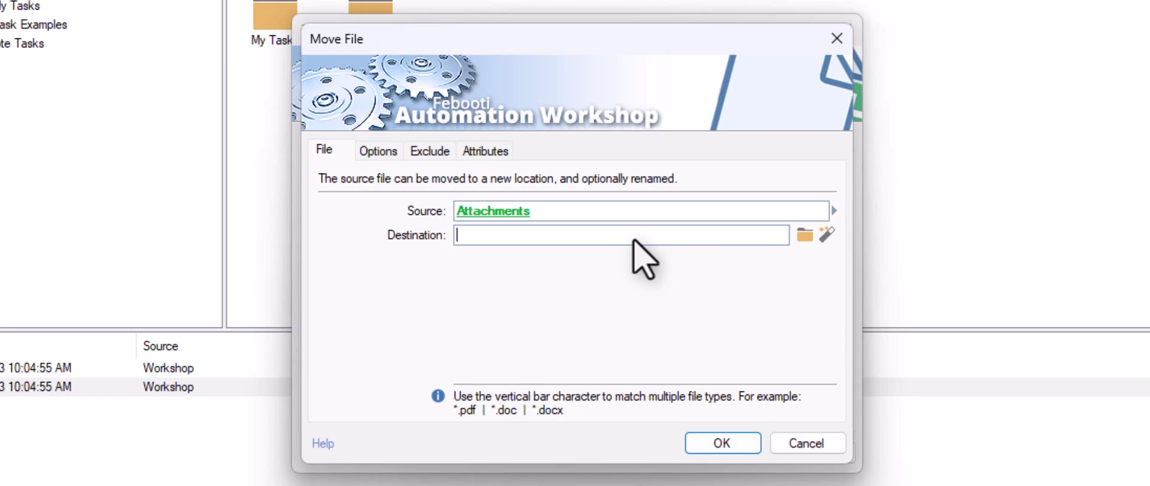
pyautogui.write('C:\\Archive\\')
pyautogui.click(742, 446)
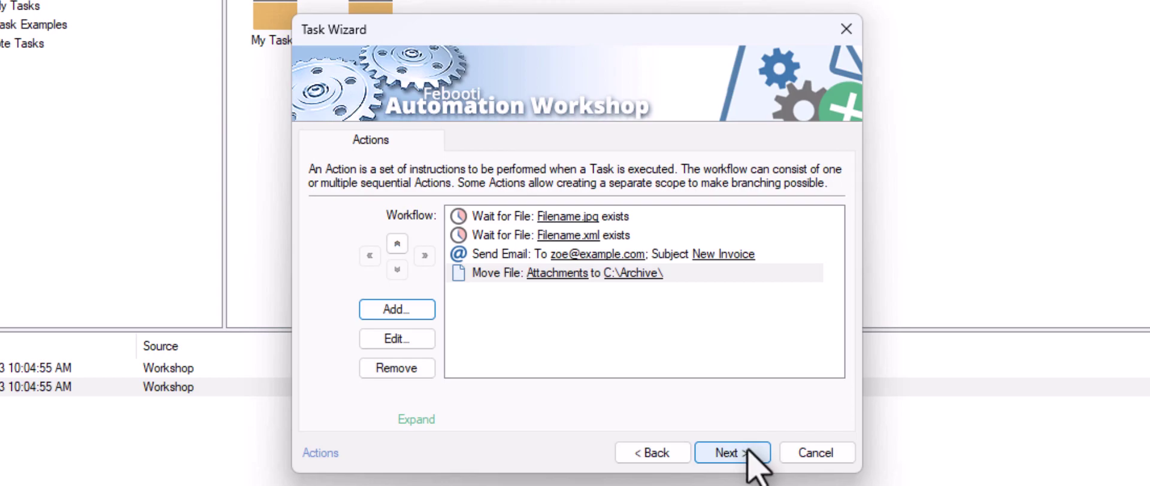
# Step: Keep the default Run As settings, name the task "Email invoice files", finish creating it, and close the main window
pyautogui.click(752, 458)
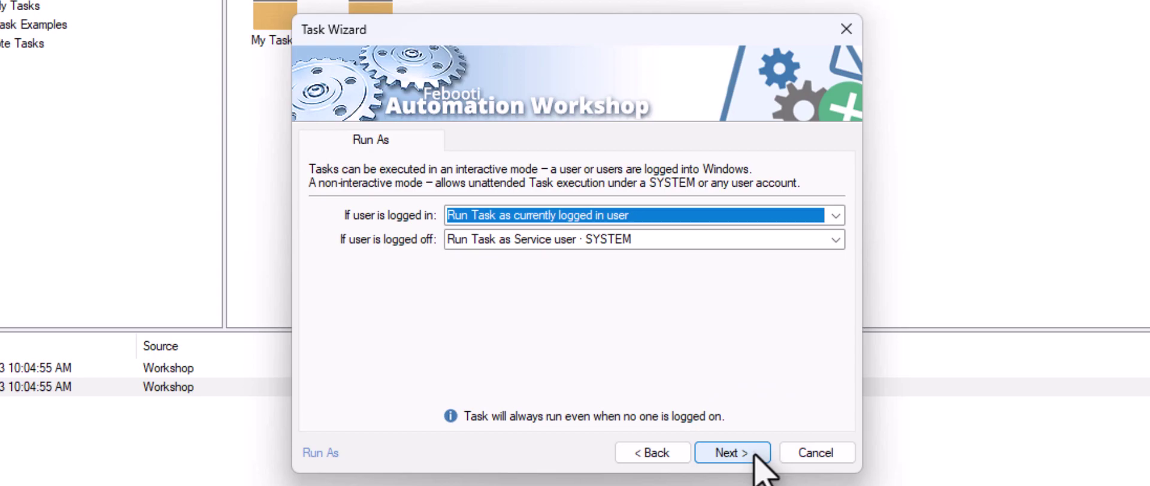
pyautogui.click(754, 454)
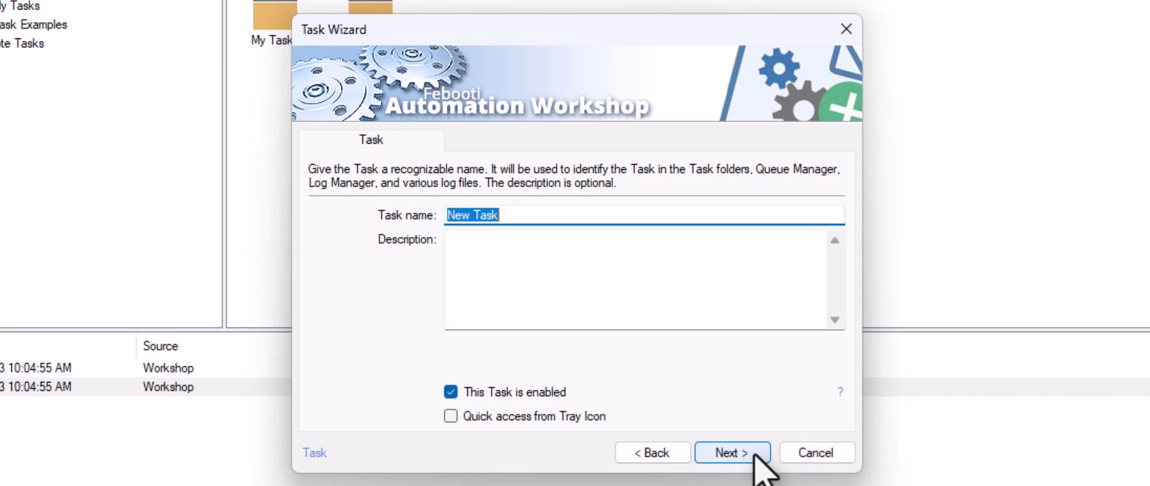
pyautogui.write('Email inv')
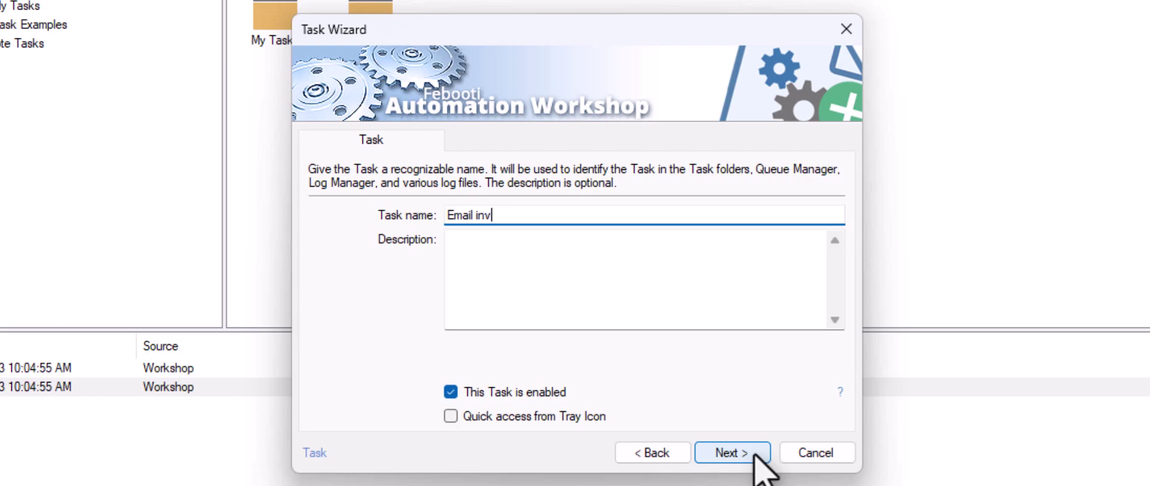
pyautogui.write('oice files')
pyautogui.click(756, 461)
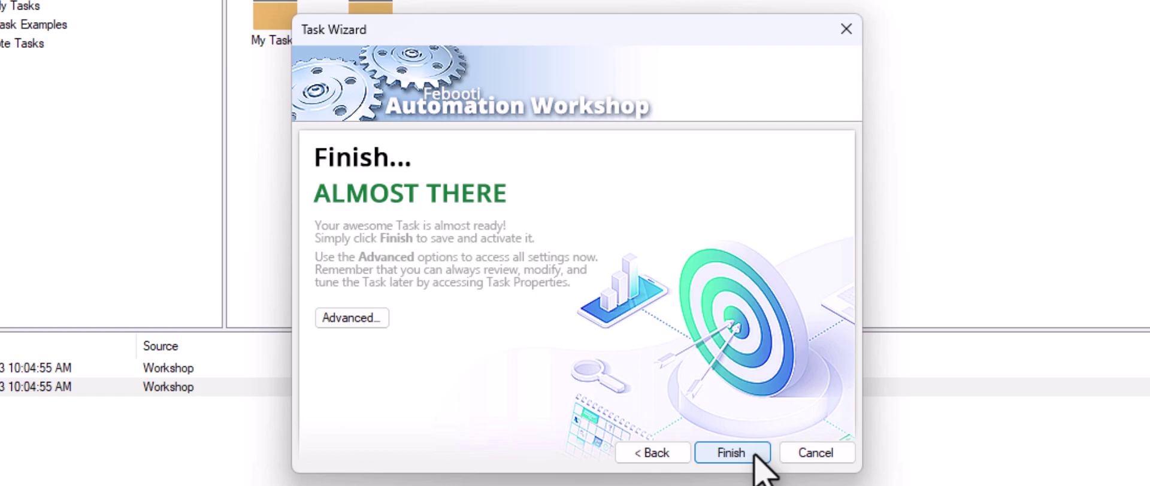
pyautogui.click(754, 457)
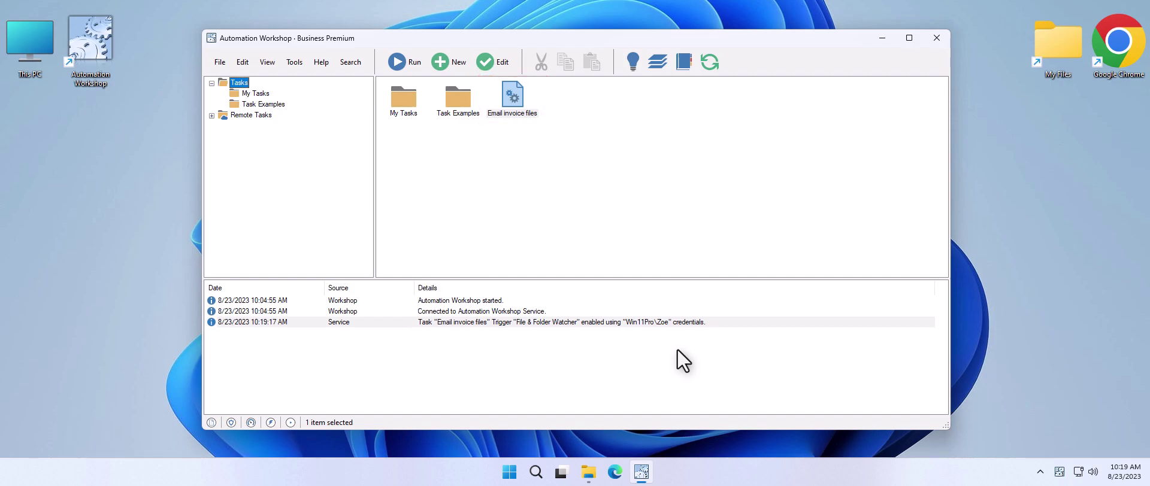
pyautogui.click(936, 38)
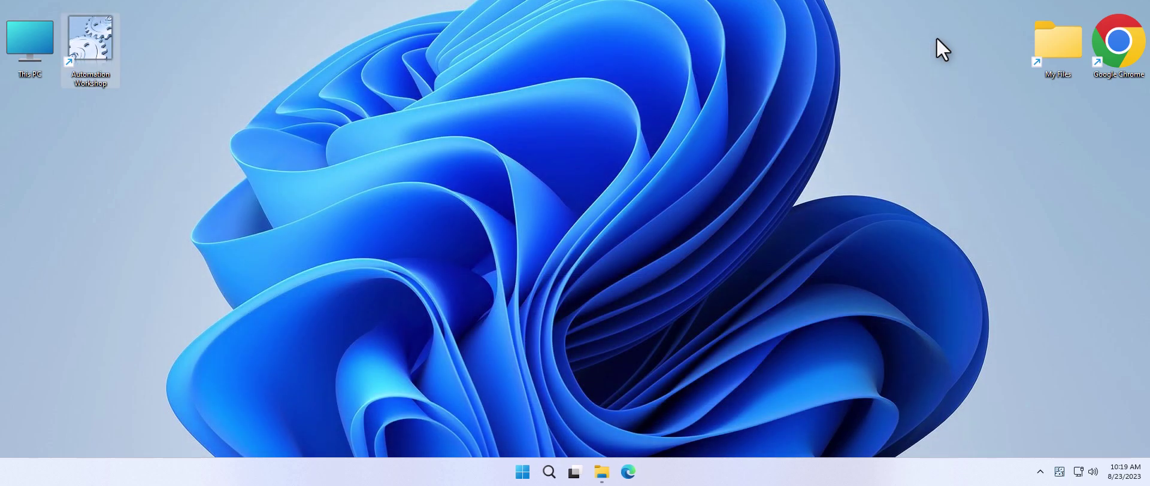